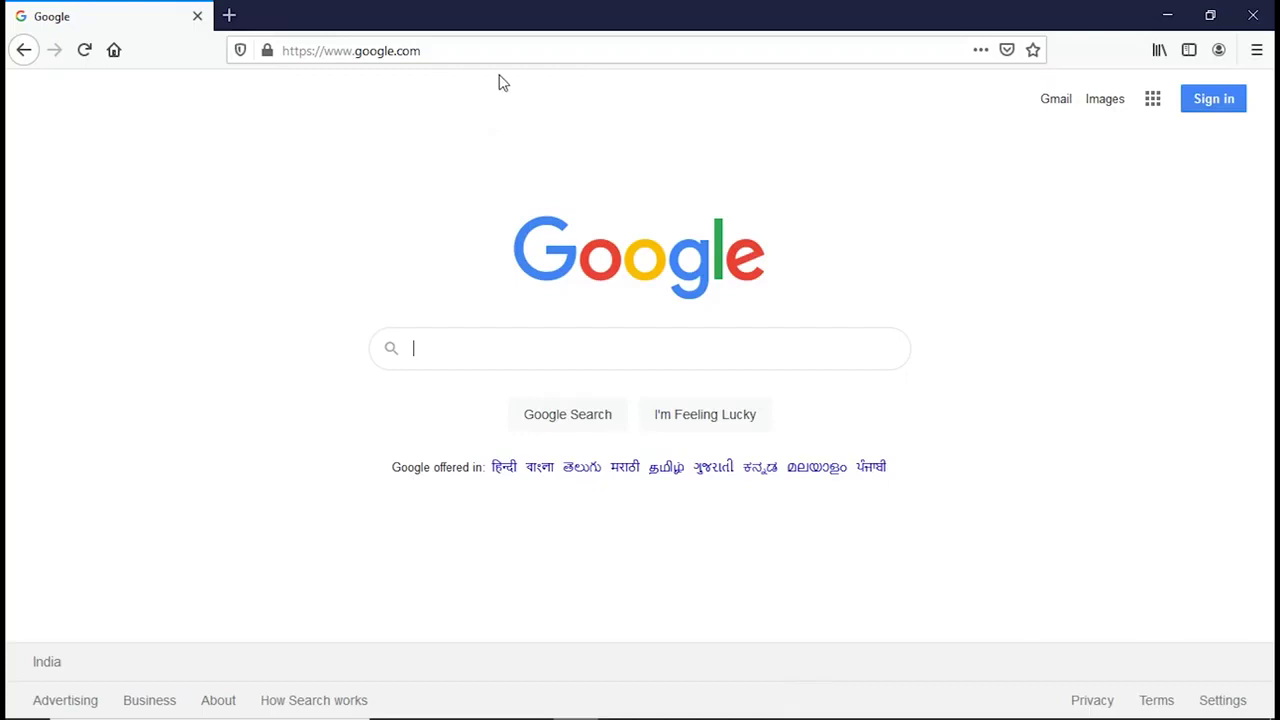
left_click(521, 54)
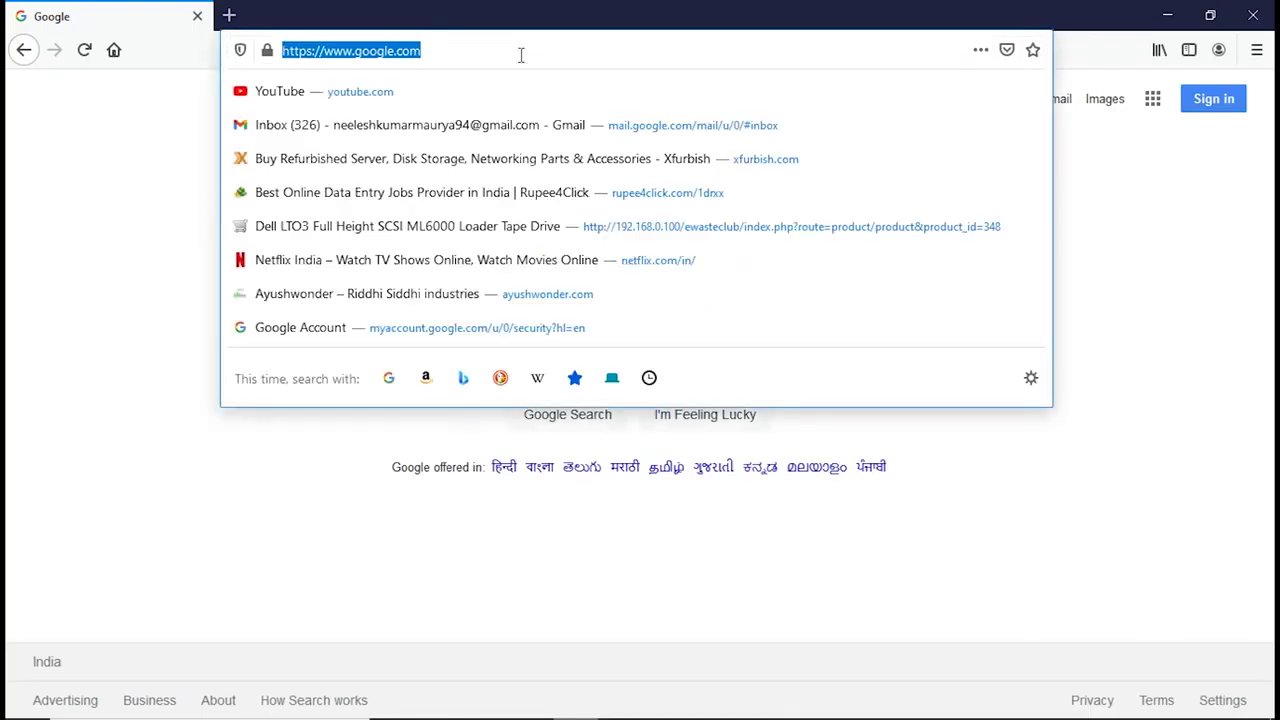
- Go to xfurbish.com in Firefox
type("xfurbish.com/")
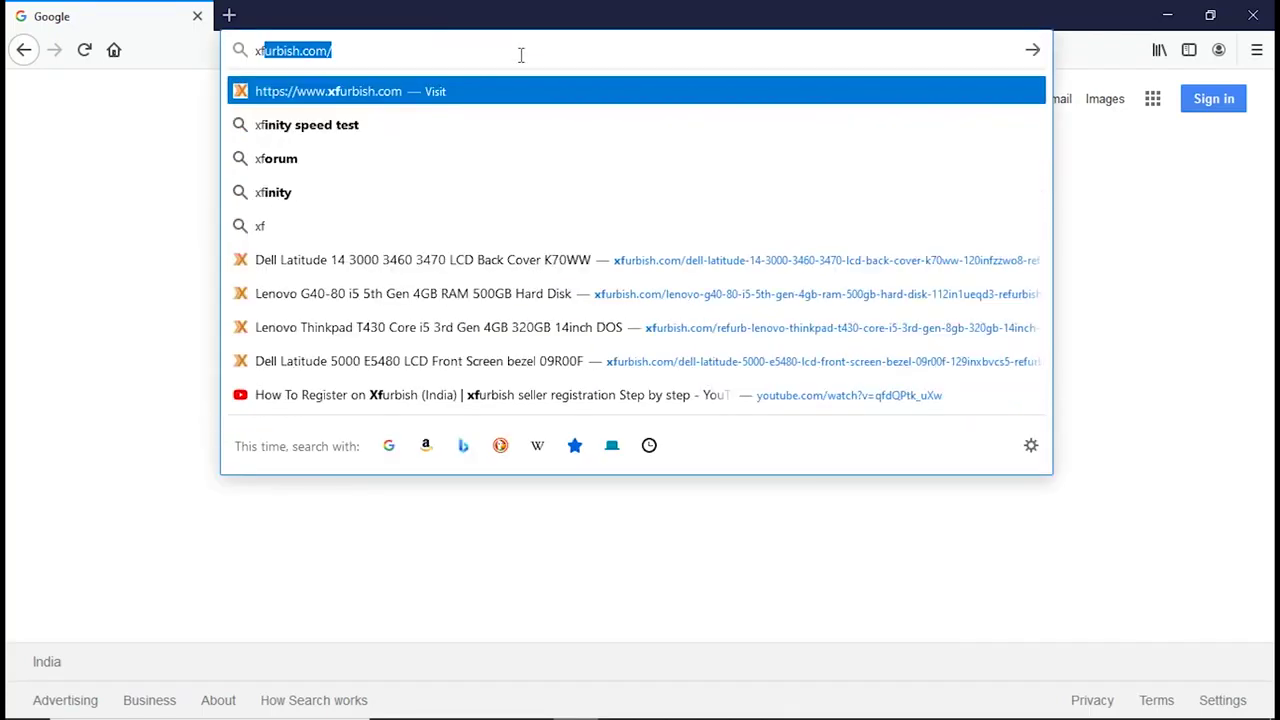
key("Return")
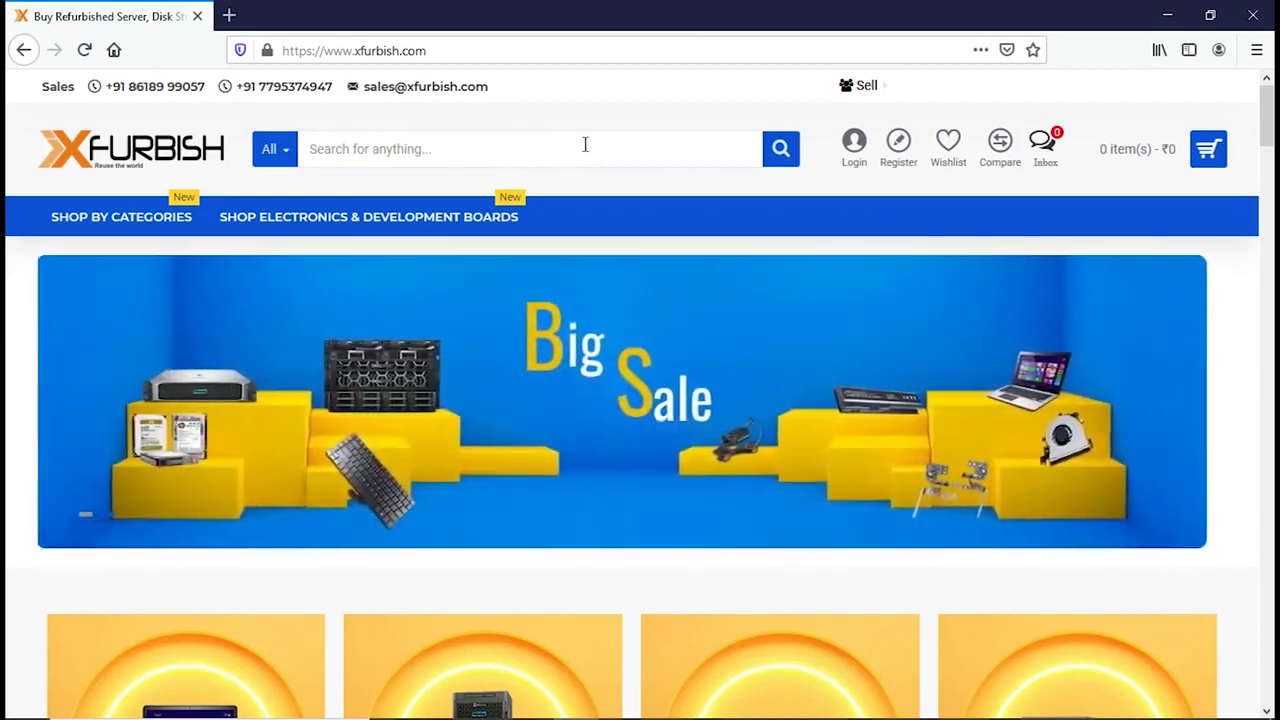
- Search 'cctv', add the white 10-pack CCTV DC Connector (₹12) to the cart, and check the cart
left_click(585, 145)
type("cctv")
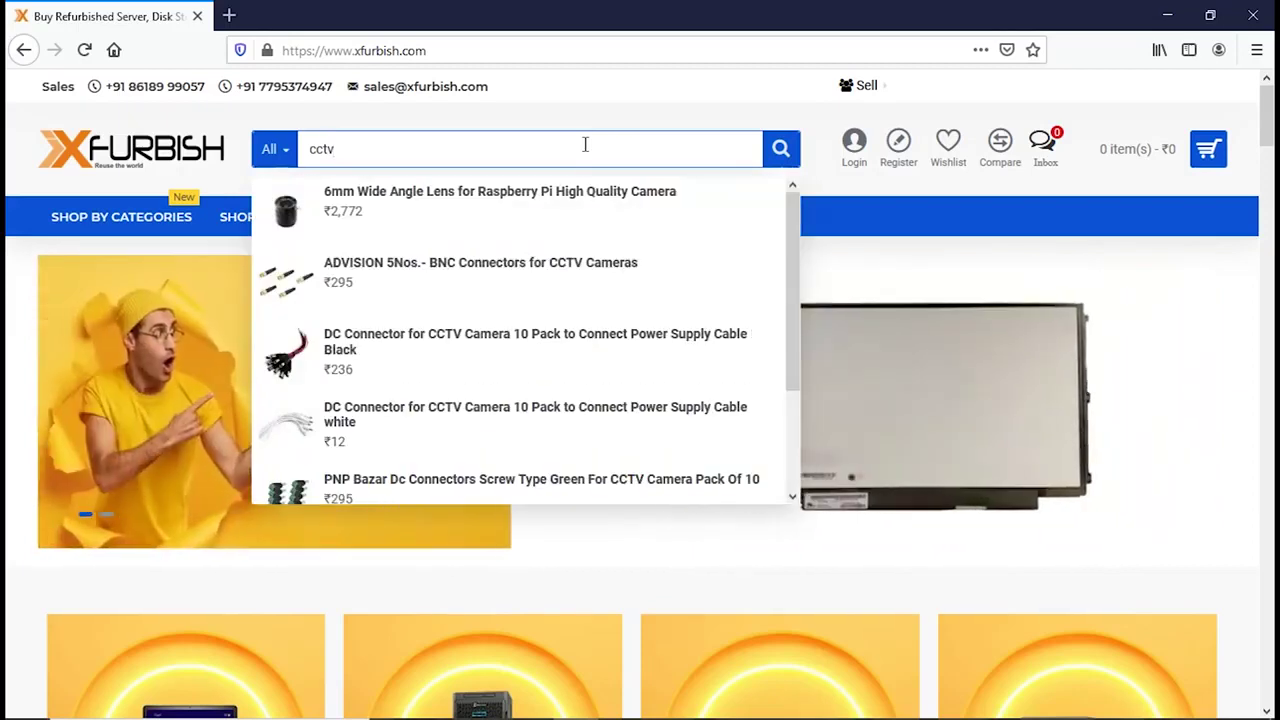
left_click(450, 417)
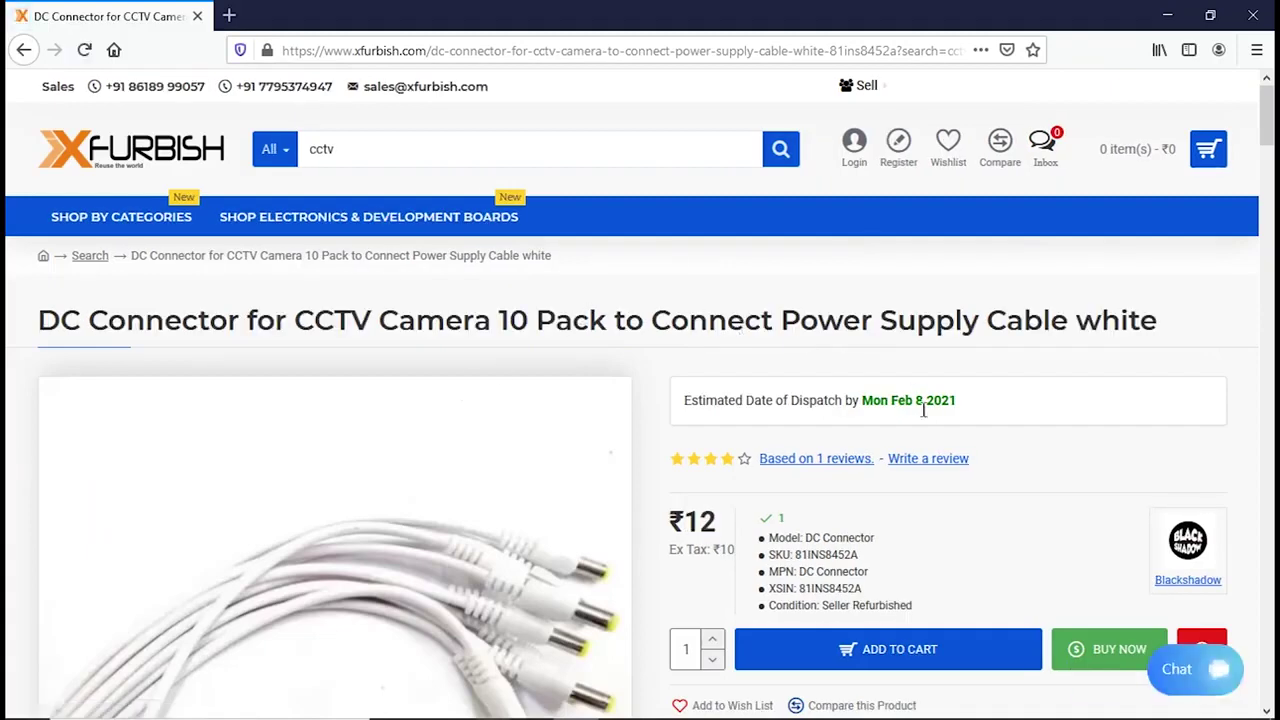
left_click_drag(685, 520, 714, 520)
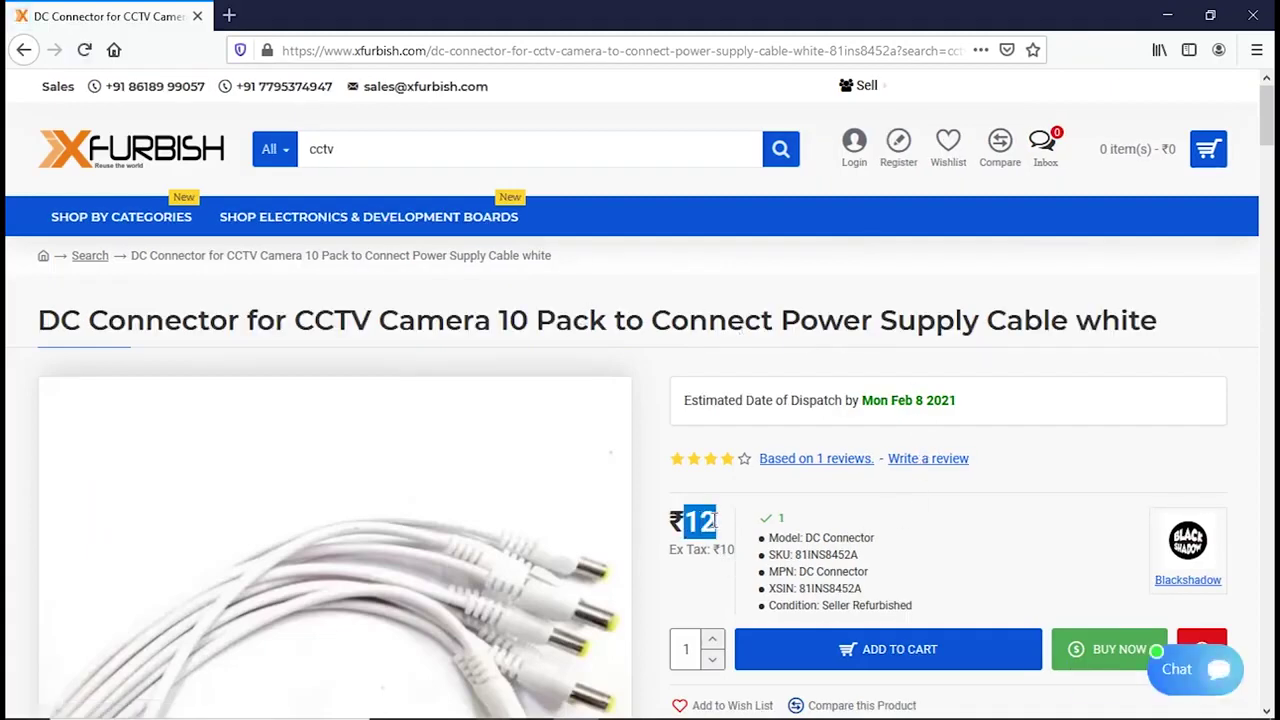
left_click(895, 660)
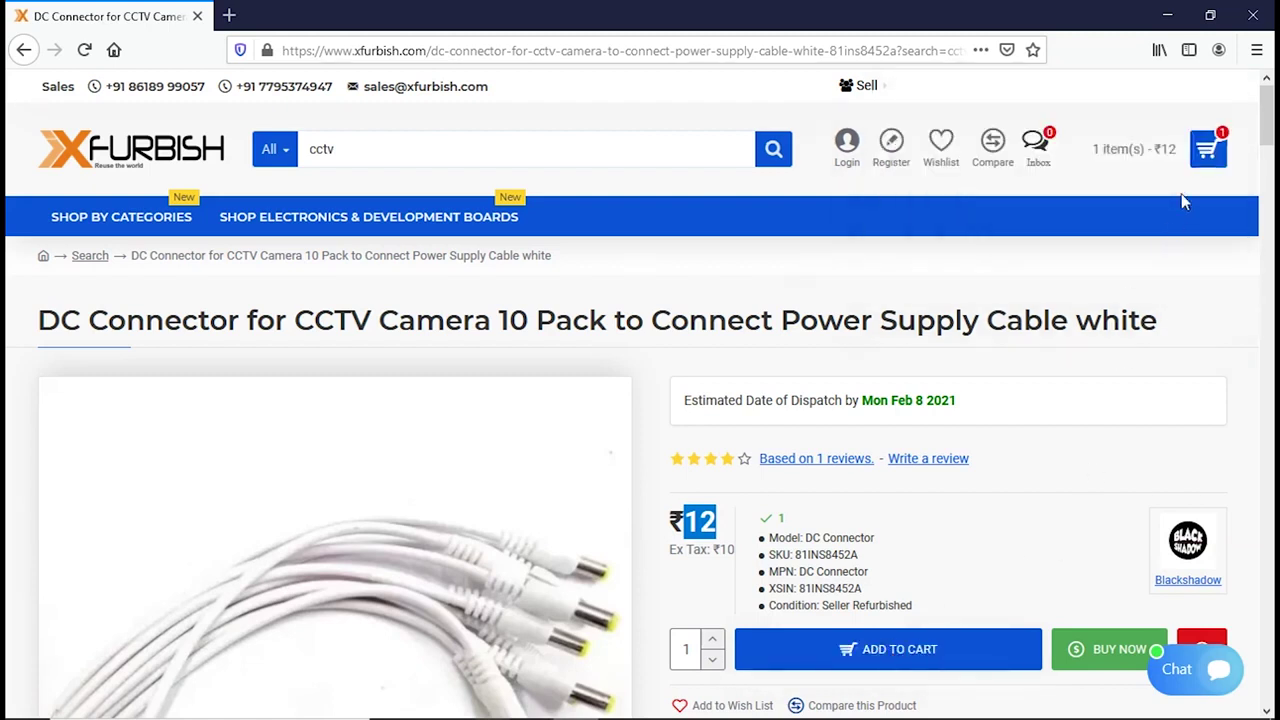
left_click(1208, 149)
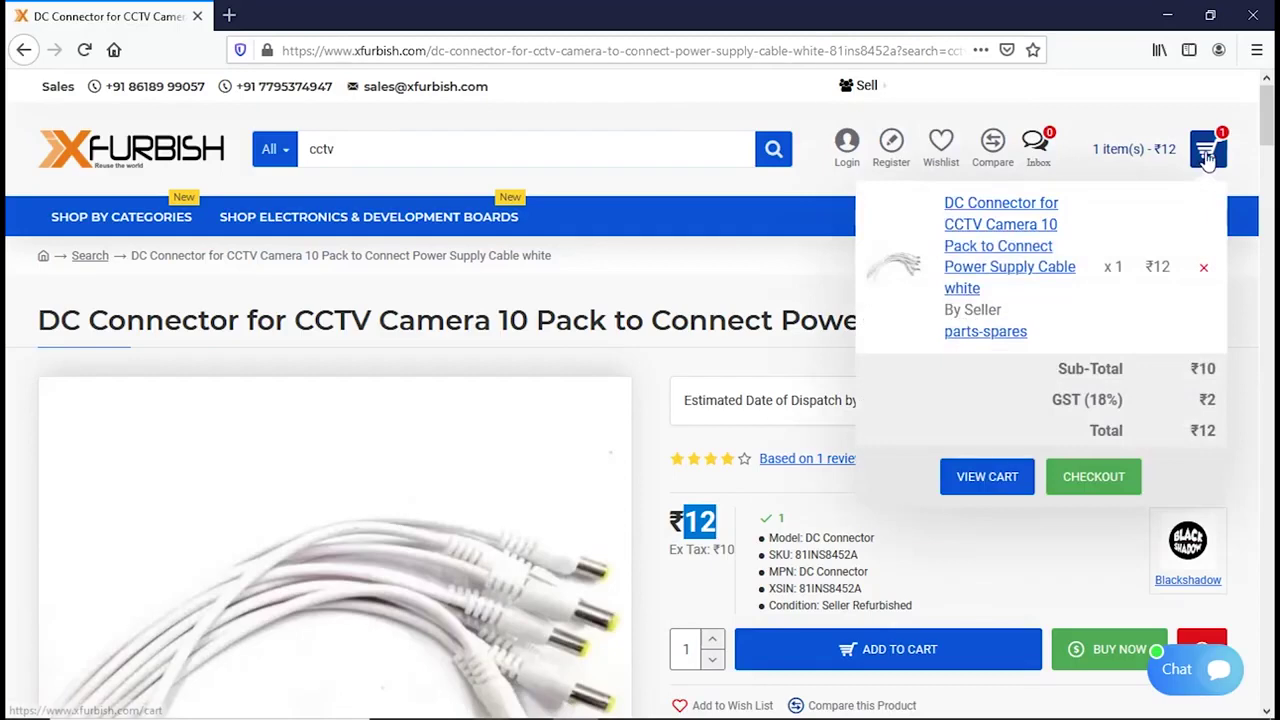
- Check out from the cart dropdown and scroll down to Your Personal Details
left_click(1090, 480)
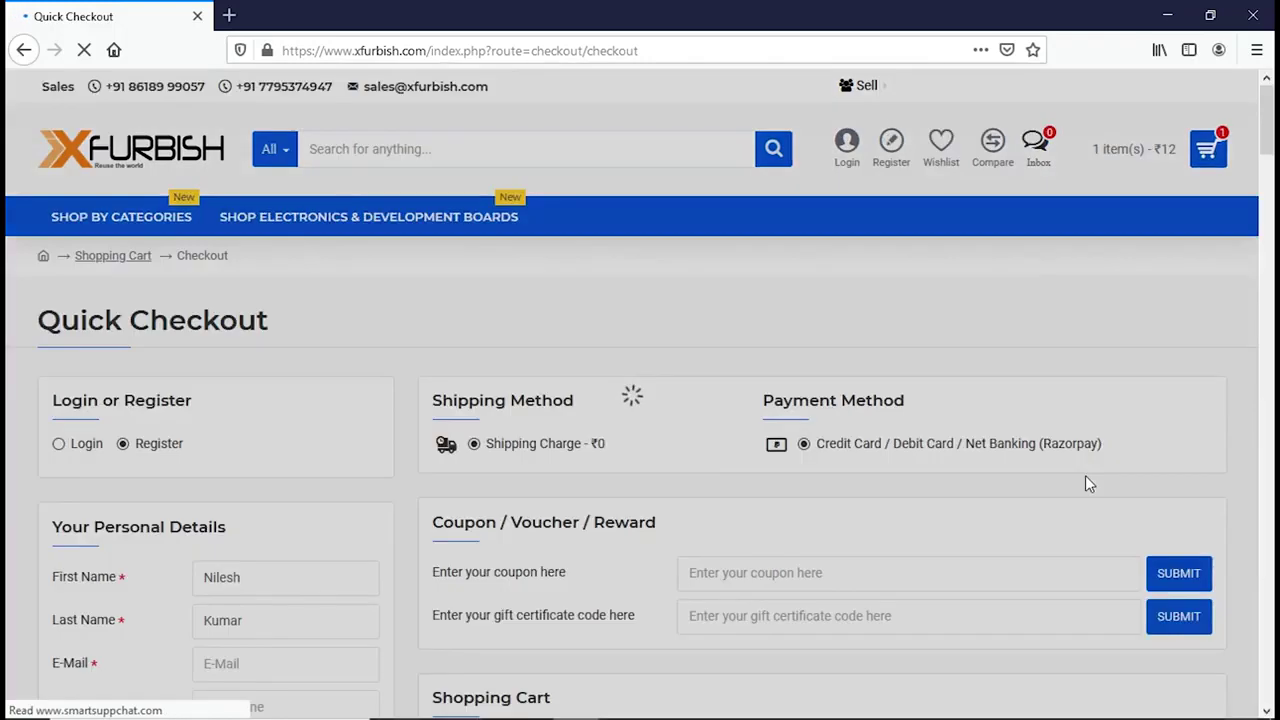
scroll(637, 495, "down", 2)
scroll(637, 495, "down", 1)
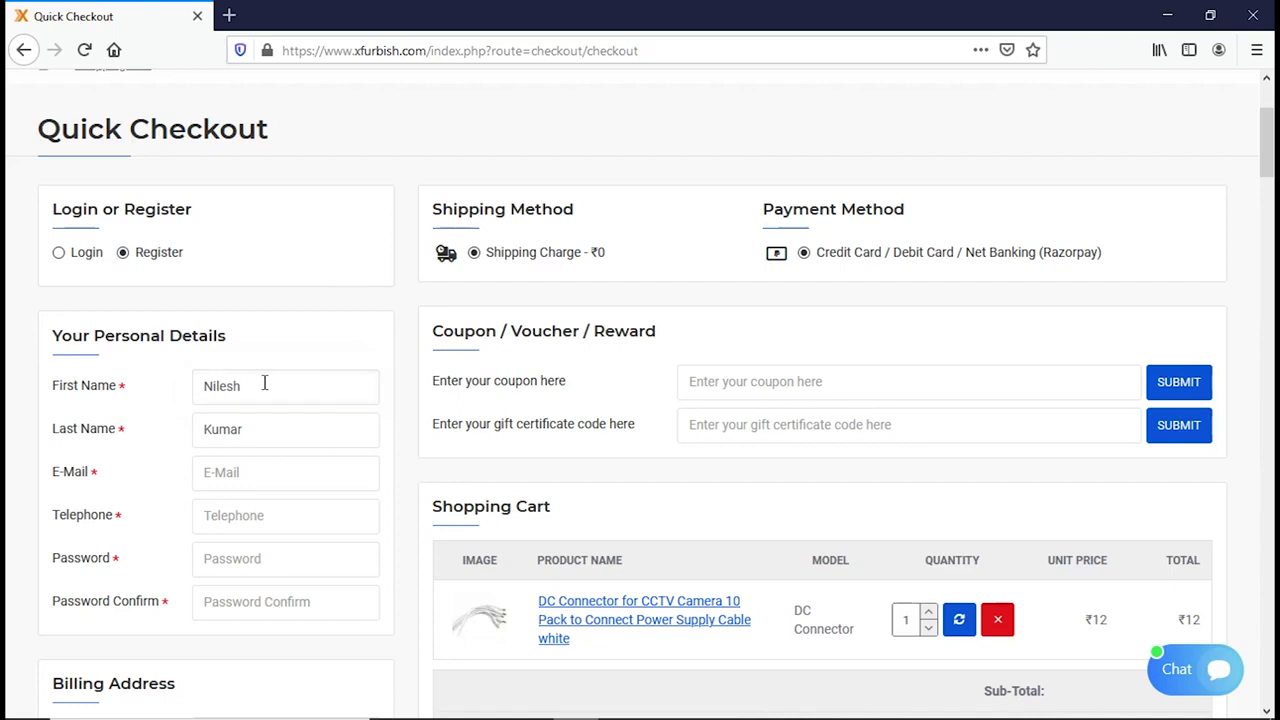
- Enter the customer's e-mail address in the E-Mail field, fixing a typo
left_click(276, 426)
left_click(287, 478)
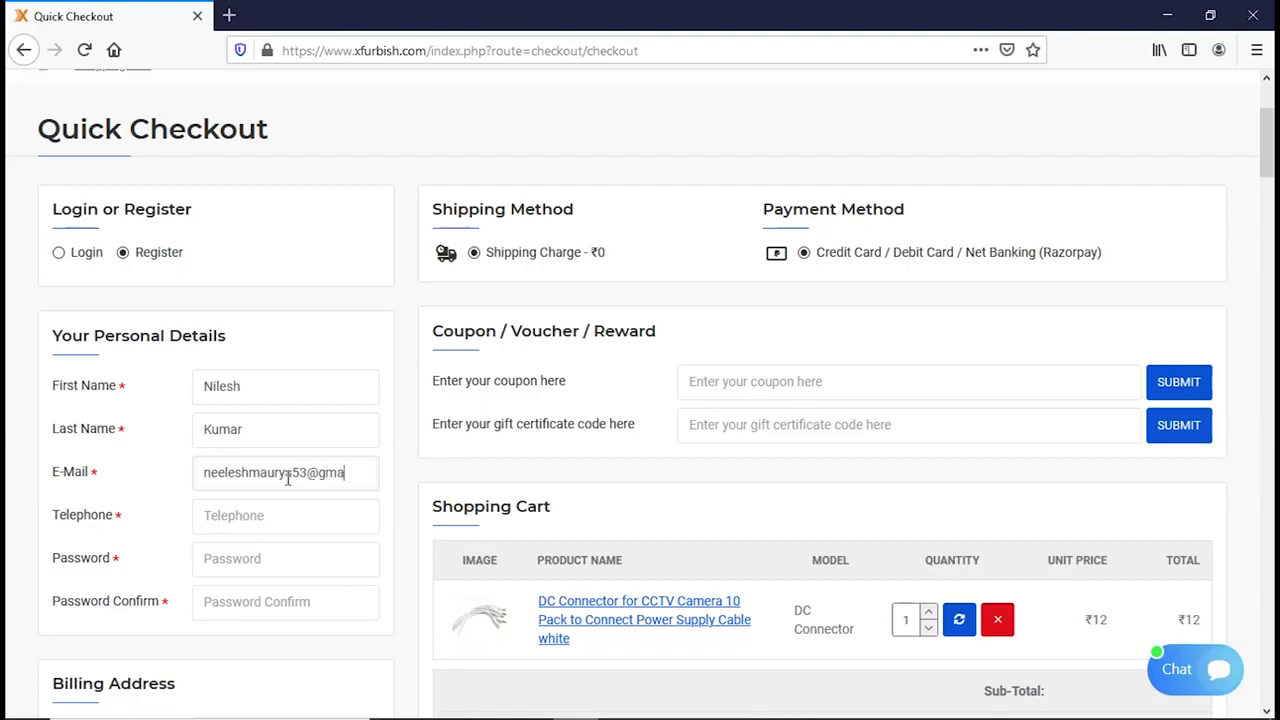
- Fill in the telephone number, the account password and the password confirmation
left_click(295, 514)
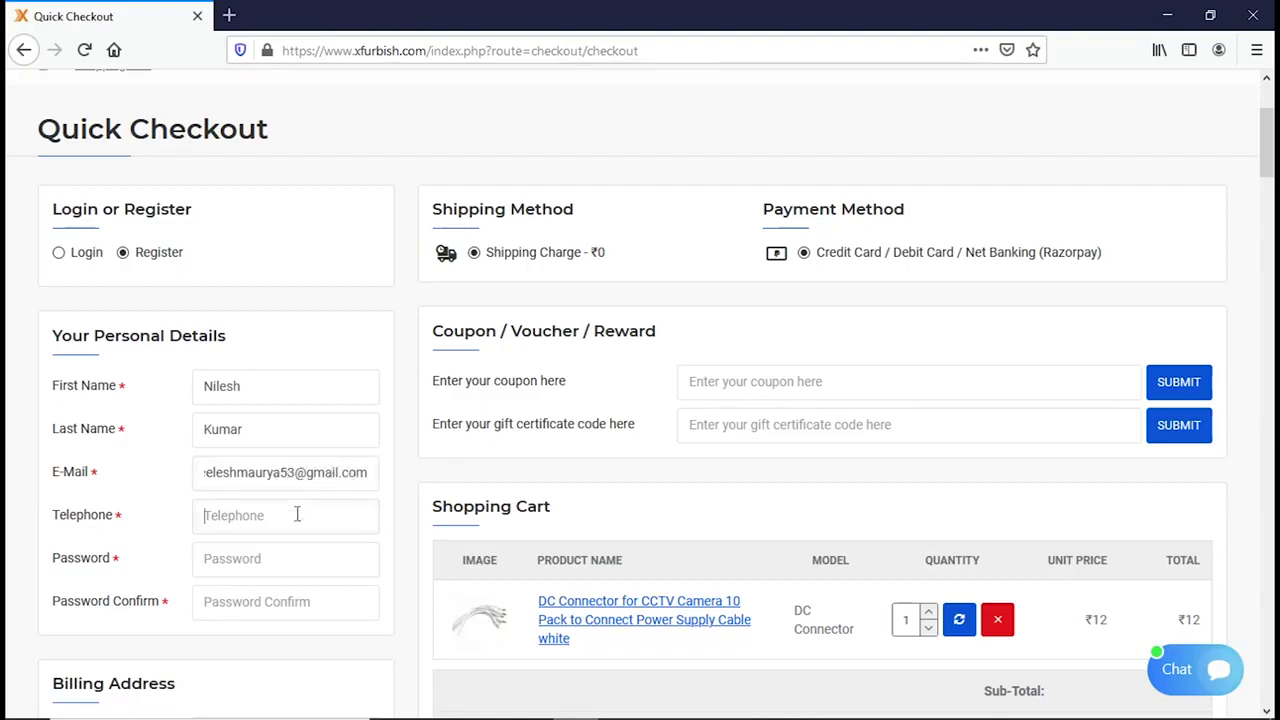
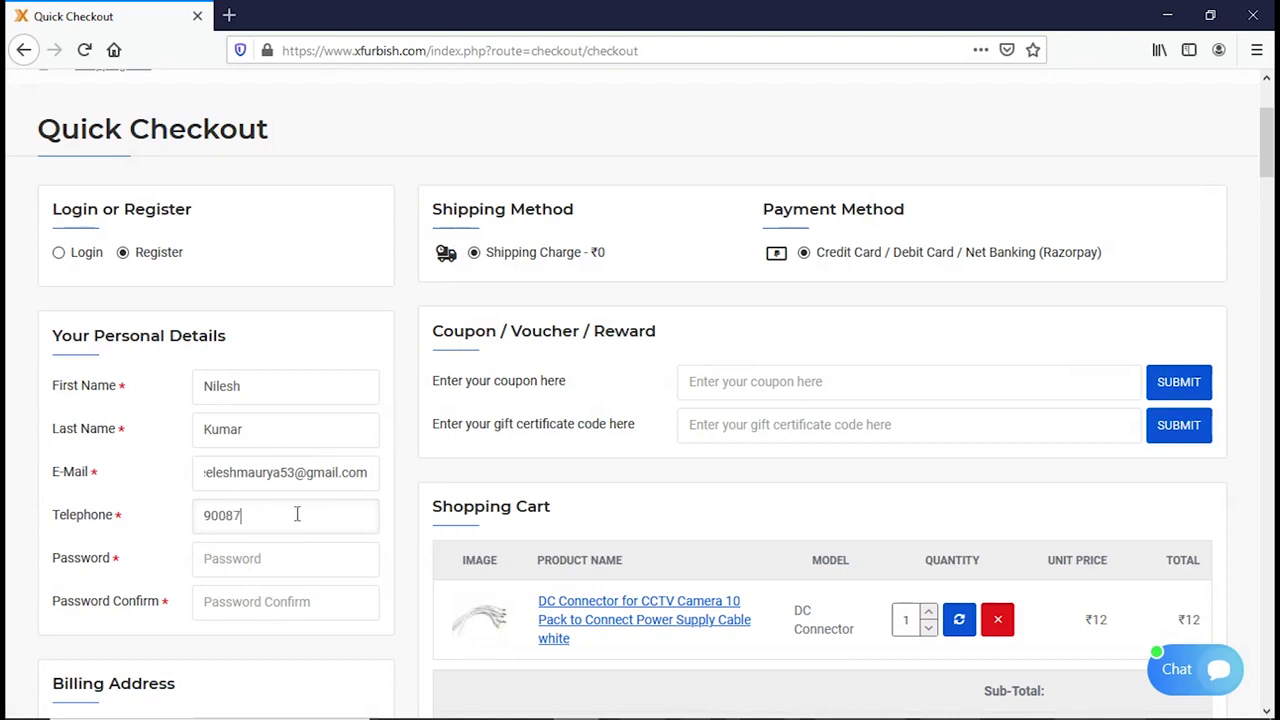
left_click(299, 548)
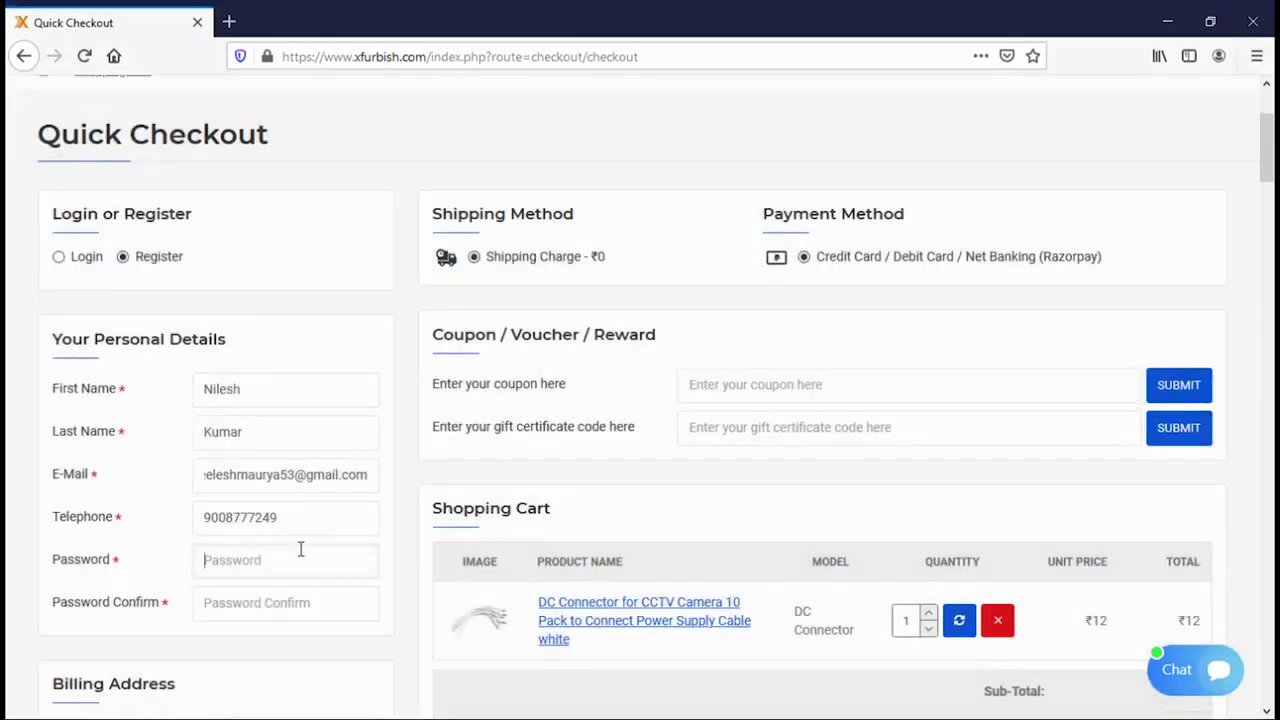
left_click(300, 594)
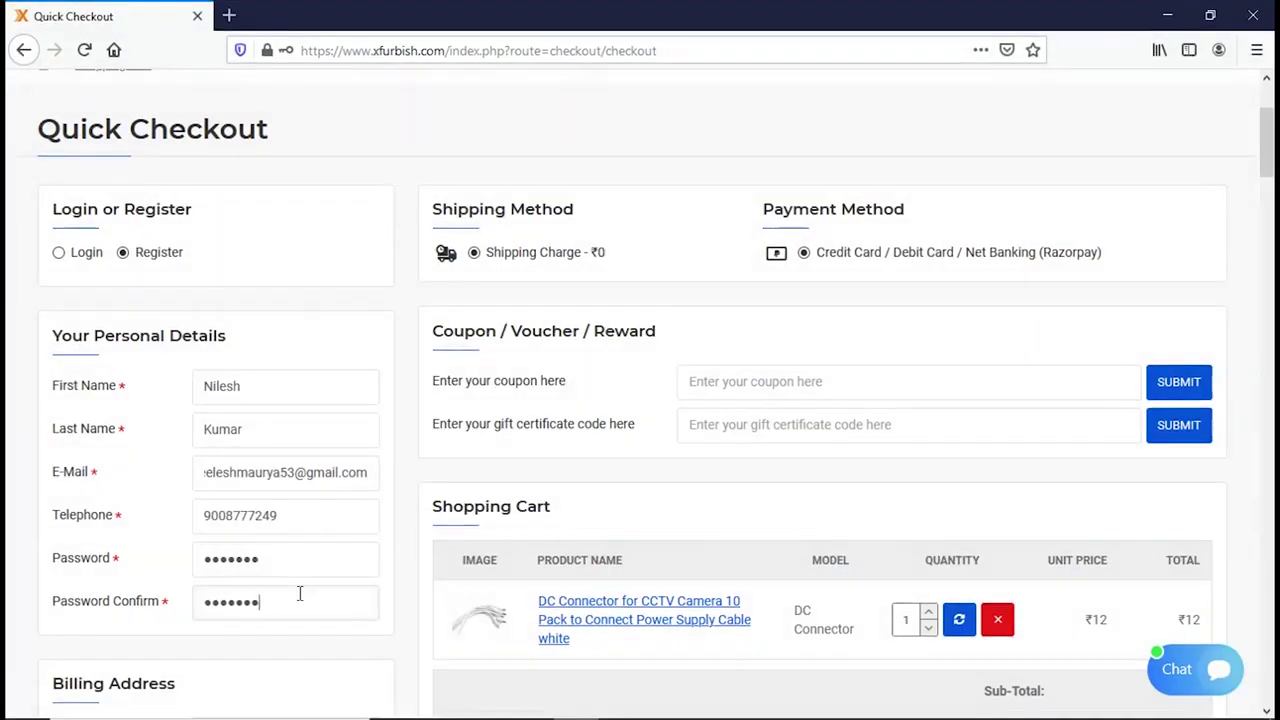
scroll(299, 594, "down", 2)
left_click_drag(176, 492, 108, 492)
- Type the customer's street address into Billing Address 1, correcting a typo
left_click(98, 492)
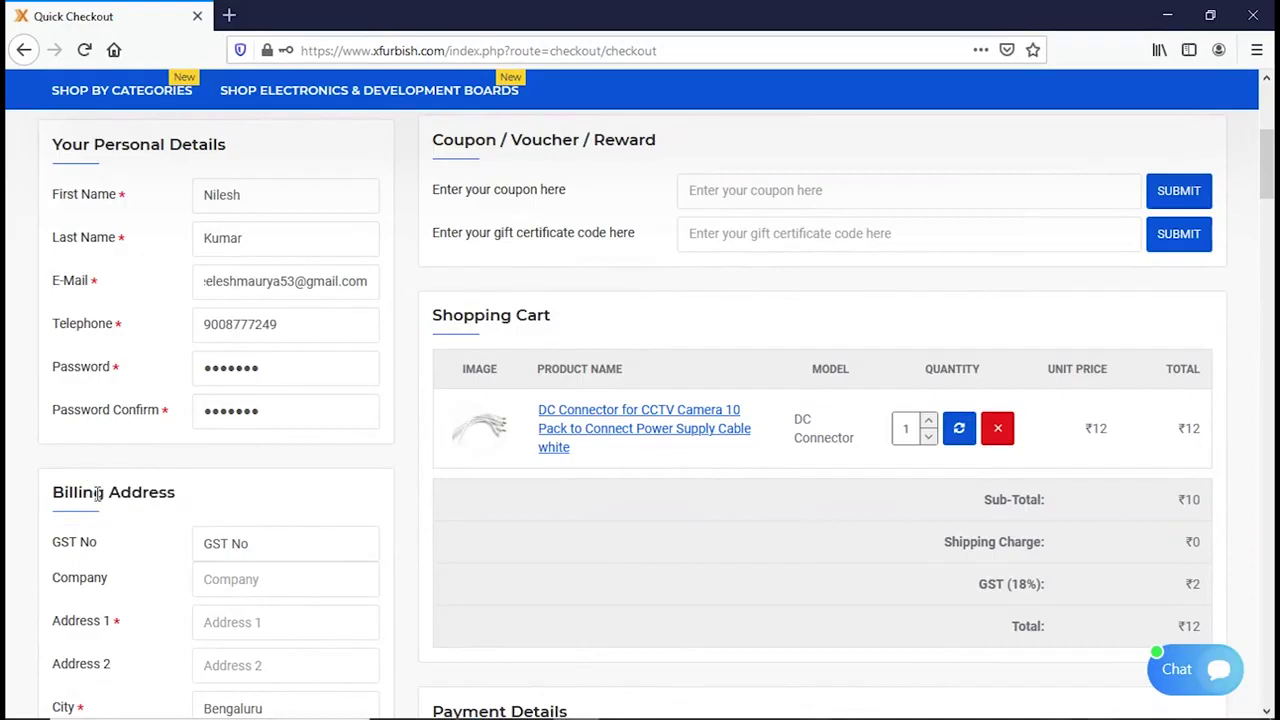
scroll(98, 492, "down", 2)
left_click(229, 436)
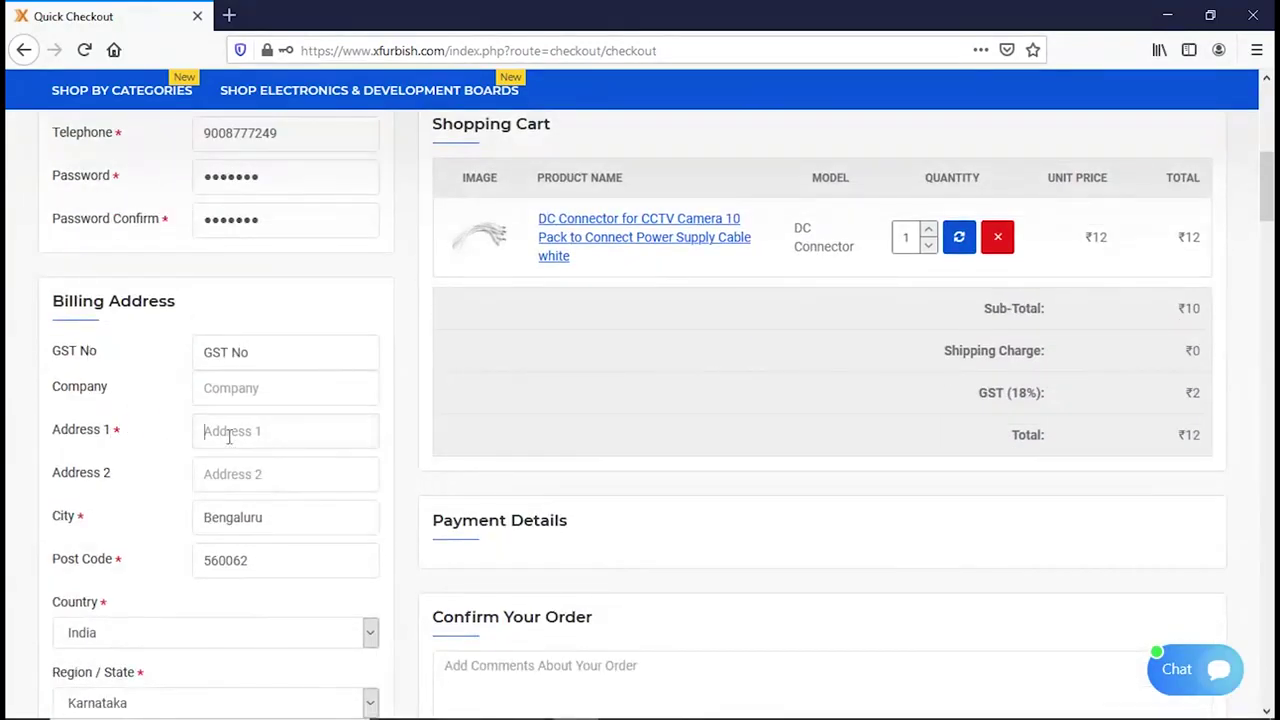
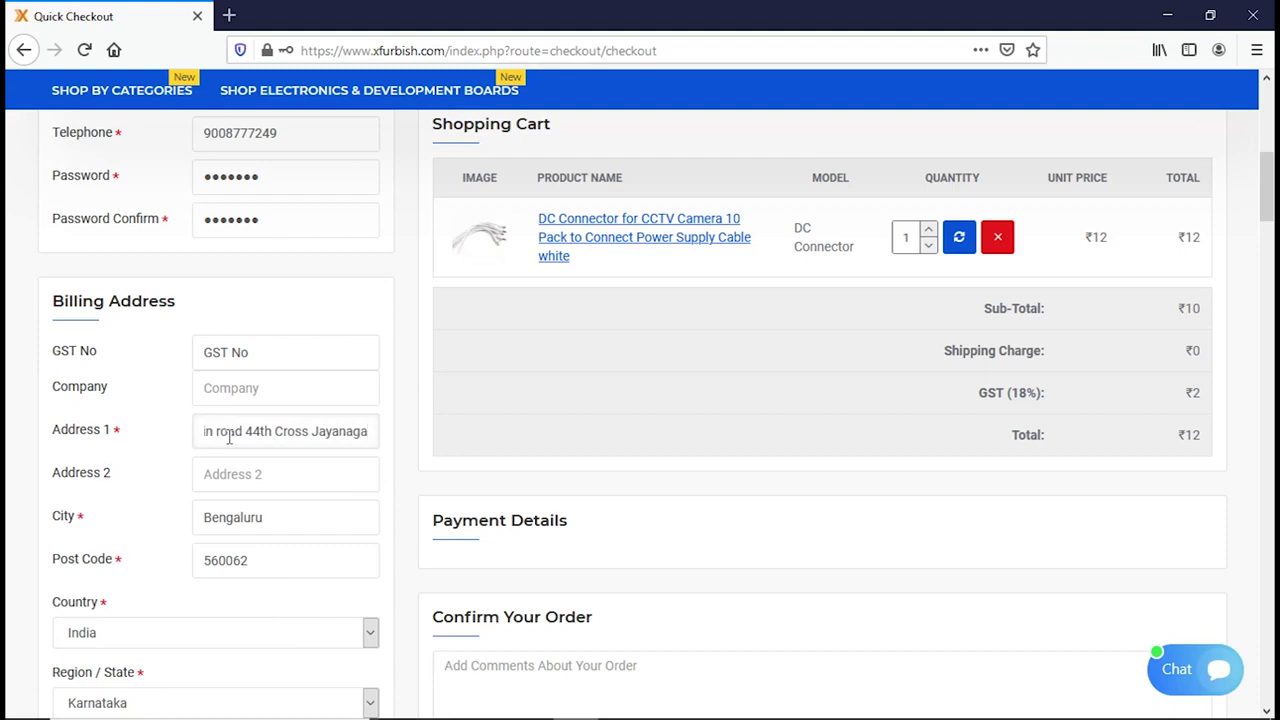
- Copy the street address into Address 2 and check the city and post code fields
left_click_drag(371, 430, 180, 429)
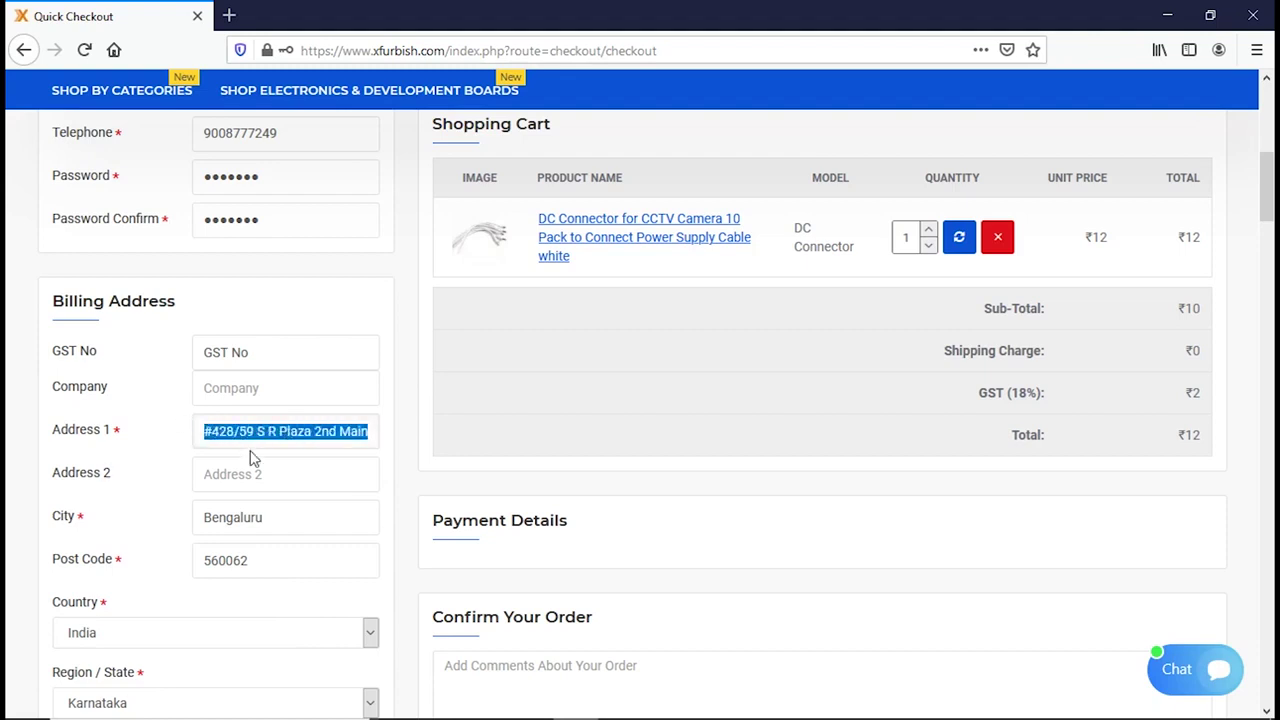
left_click(250, 480)
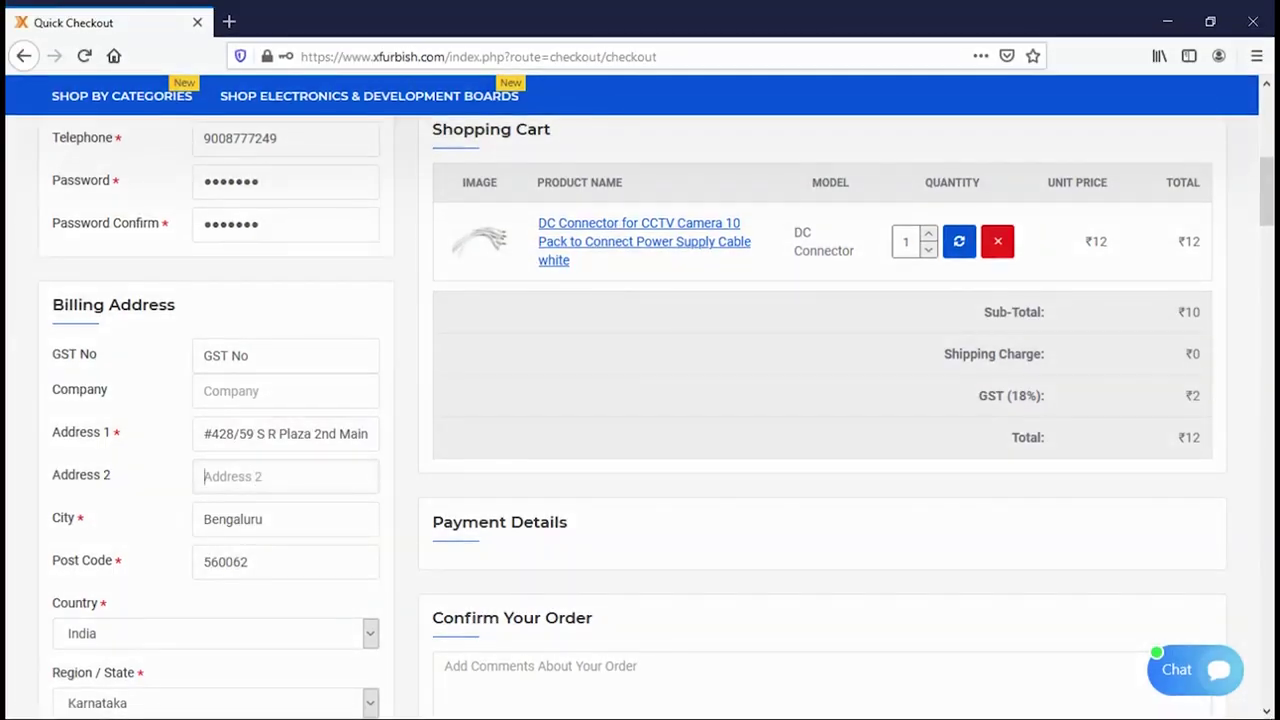
key("ctrl+v")
left_click_drag(310, 476, 177, 477)
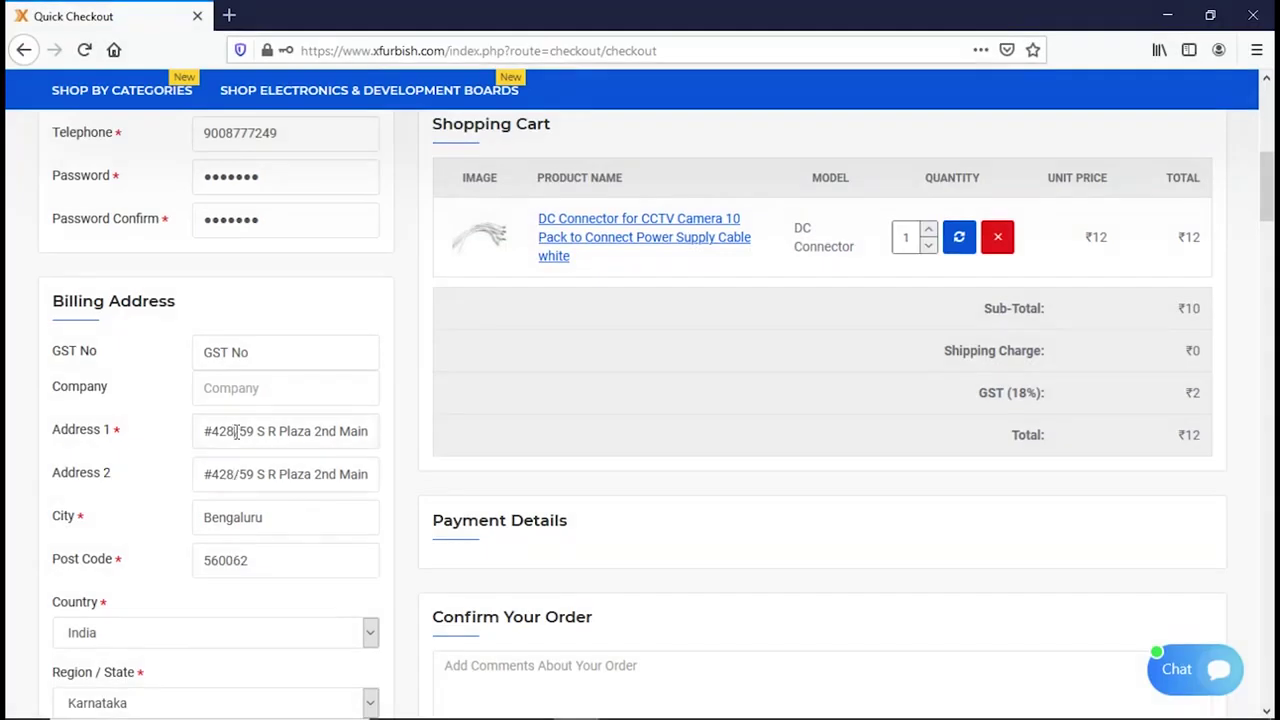
left_click_drag(281, 517, 204, 517)
left_click_drag(286, 560, 205, 556)
scroll(180, 480, "down", 2)
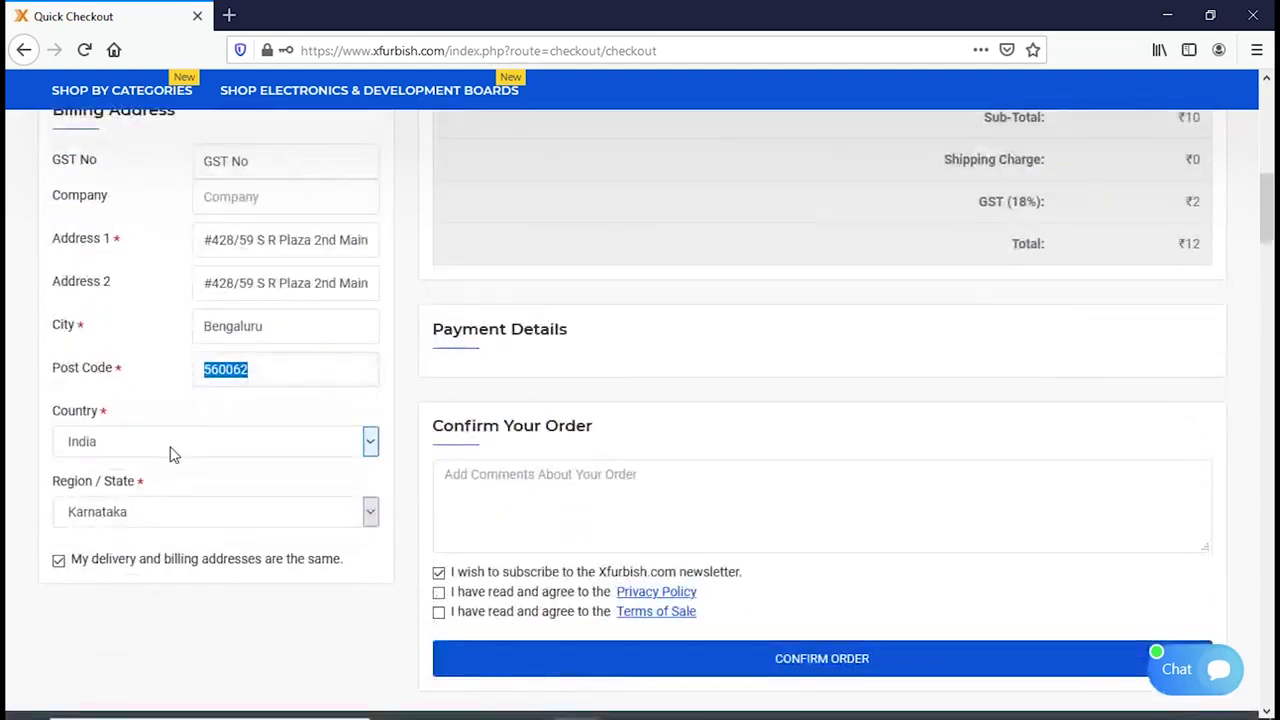
scroll(189, 523, "up", 2)
left_click_drag(280, 517, 205, 517)
left_click(205, 517)
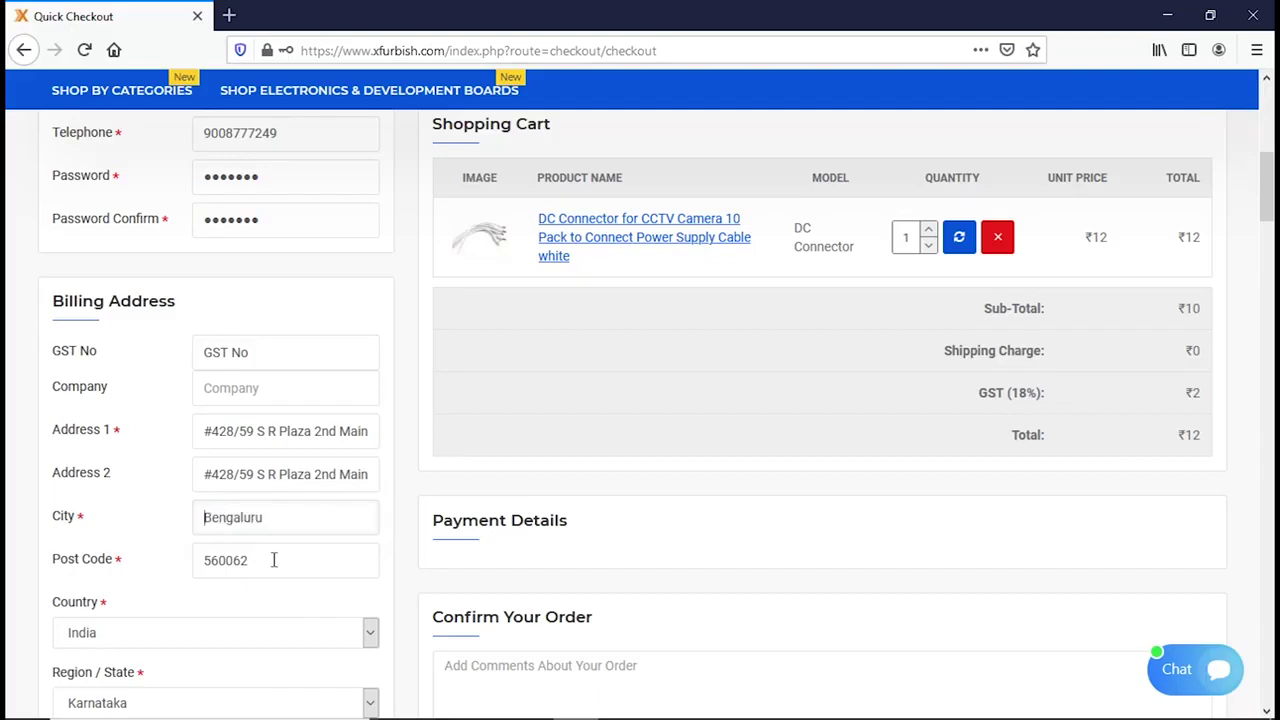
left_click_drag(288, 561, 205, 561)
scroll(206, 550, "down", 2)
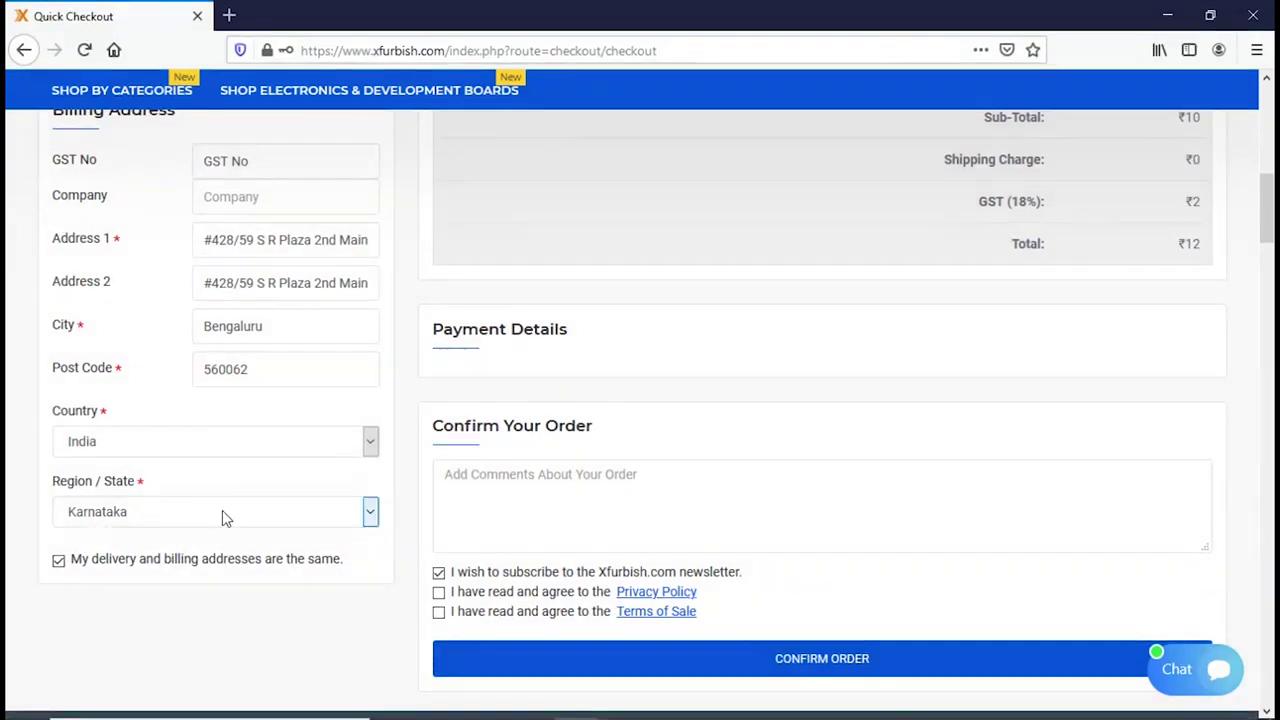
- Accept the Privacy Policy and Terms of Sale and confirm the ₹12 order
scroll(369, 508, "down", 2)
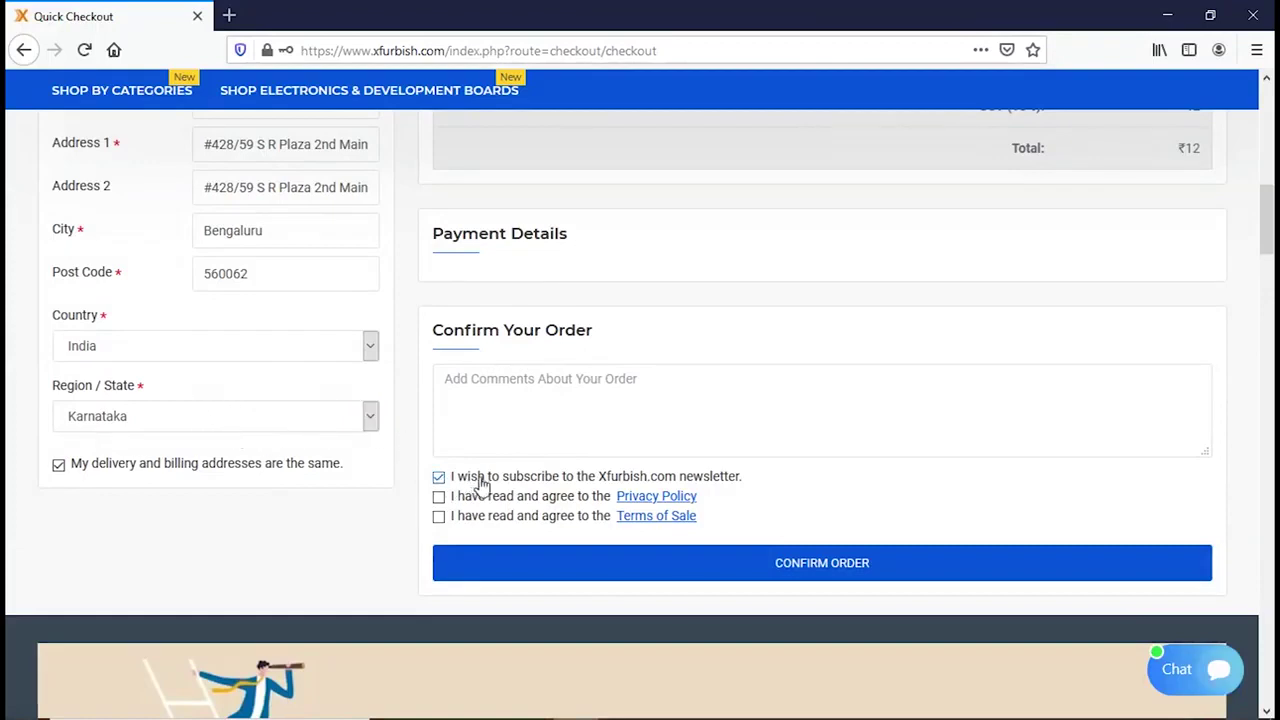
left_click(439, 498)
left_click(439, 516)
left_click(818, 571)
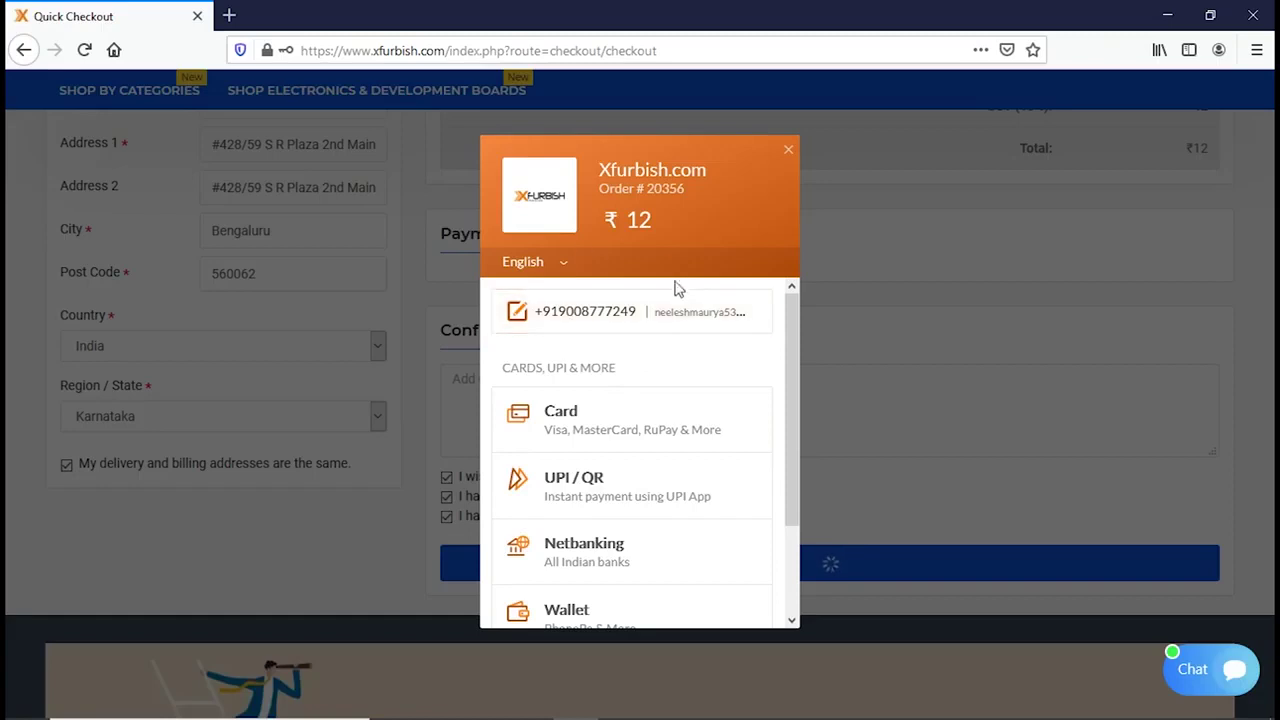
- Choose Card as the payment method in the payment popup
scroll(674, 371, "down", 2)
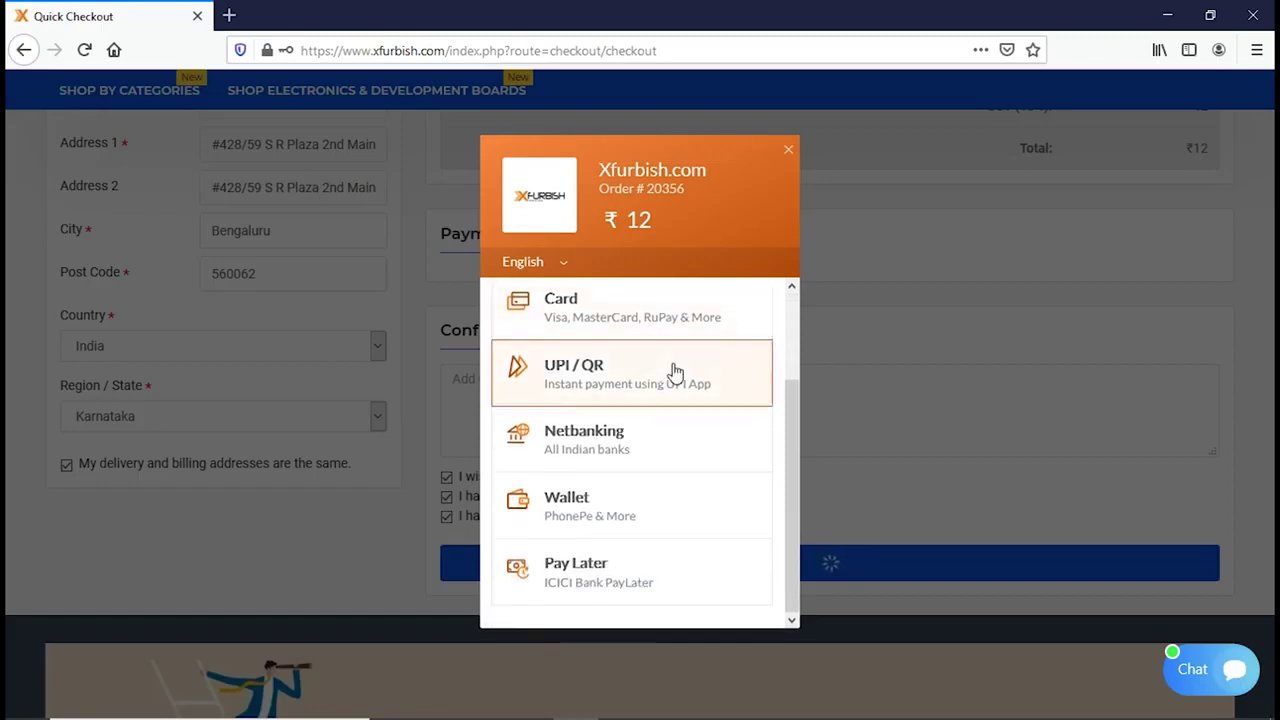
scroll(674, 371, "up", 2)
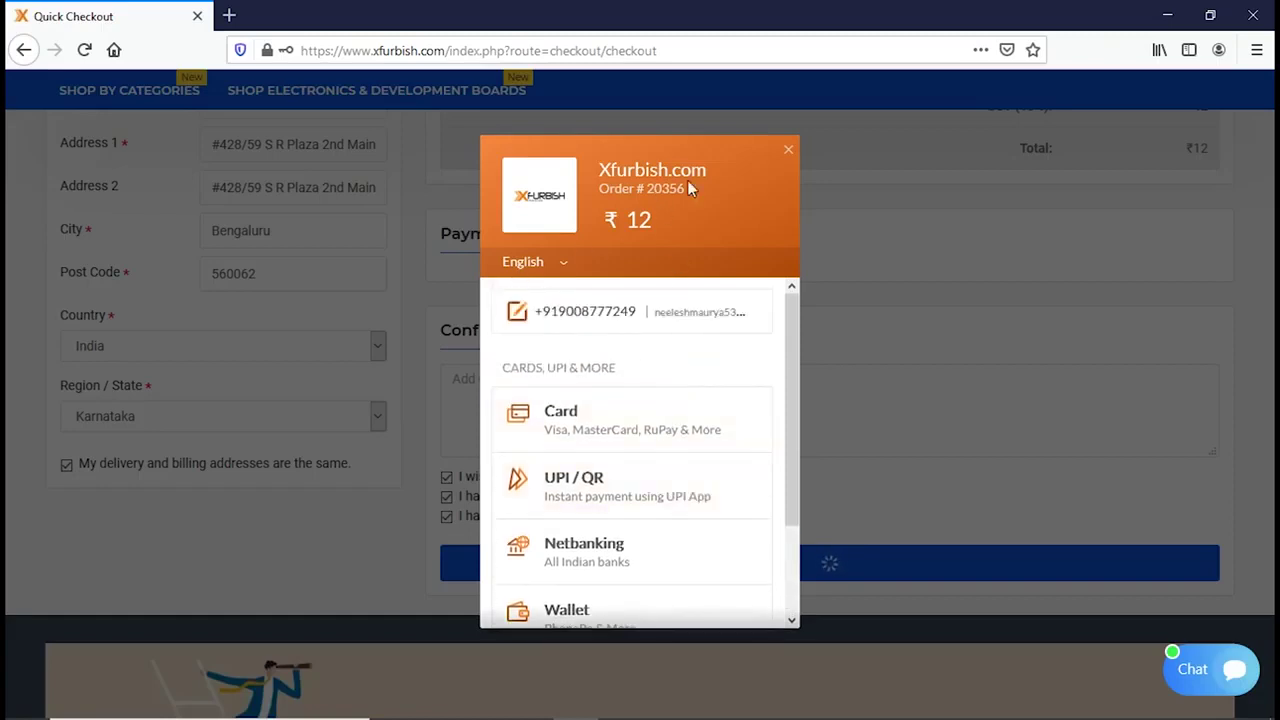
double_click(660, 187)
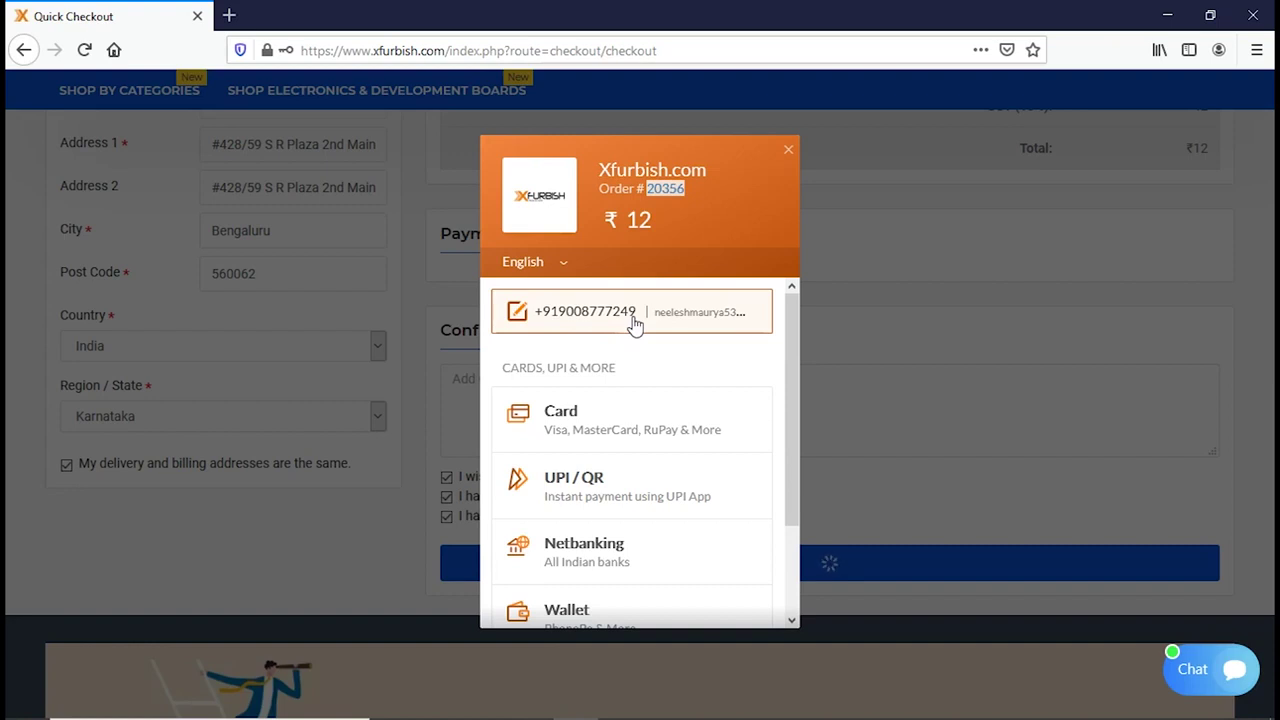
left_click(636, 427)
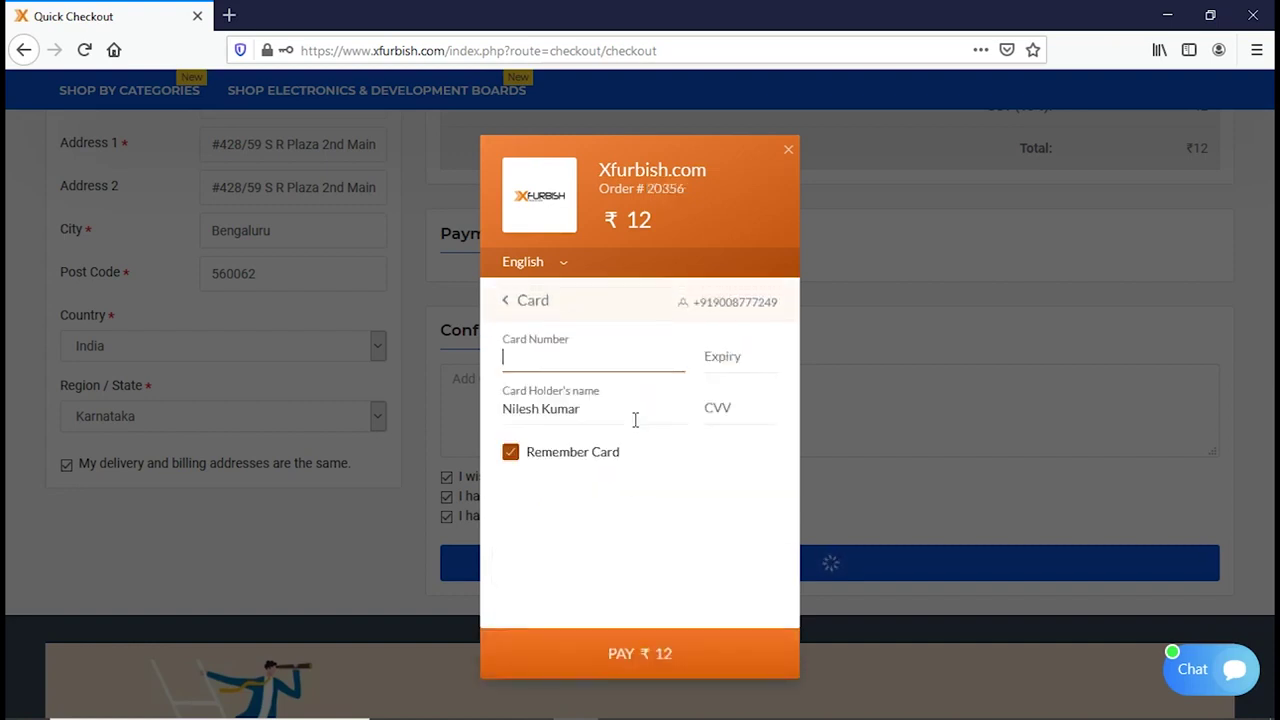
- Enter the card number, expiry date and CVV, then submit the ₹12 payment
left_click(643, 352)
key("ctrl+v")
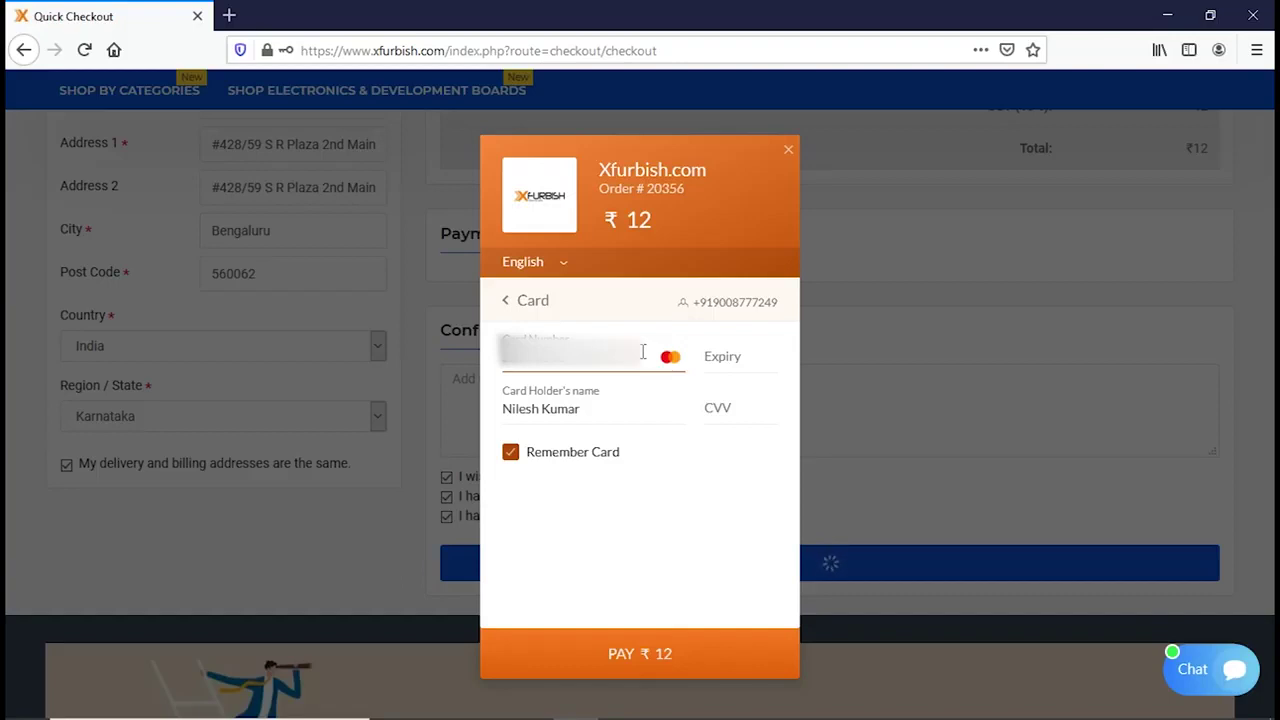
key("Tab")
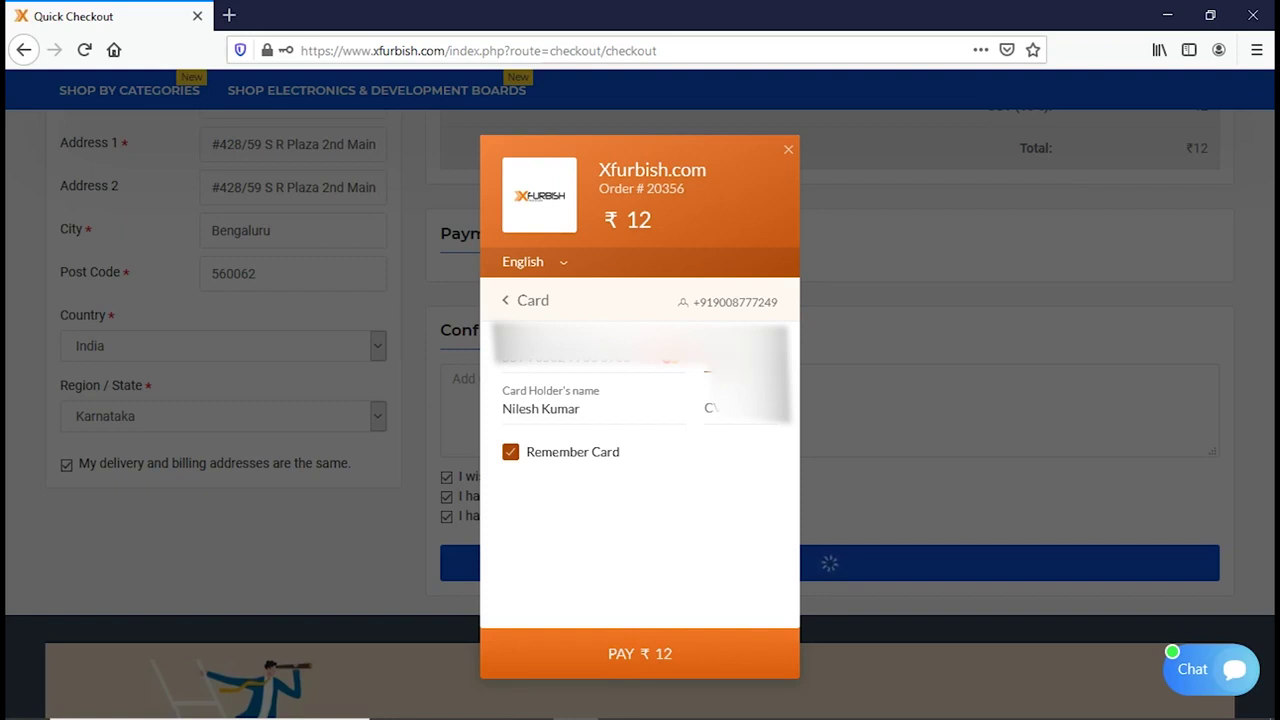
left_click(740, 408)
left_click(645, 660)
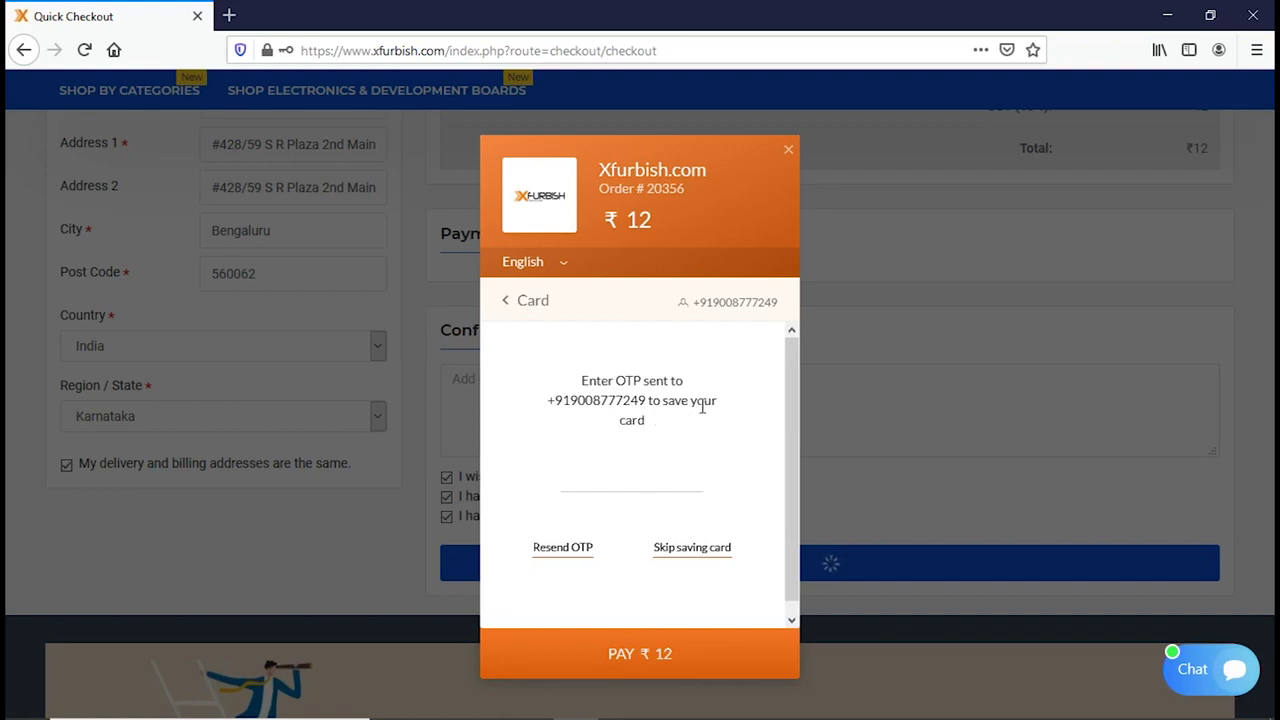
- Skip saving the card and type the received OTP on the ICICI Bank screen
left_click(607, 483)
left_click(688, 550)
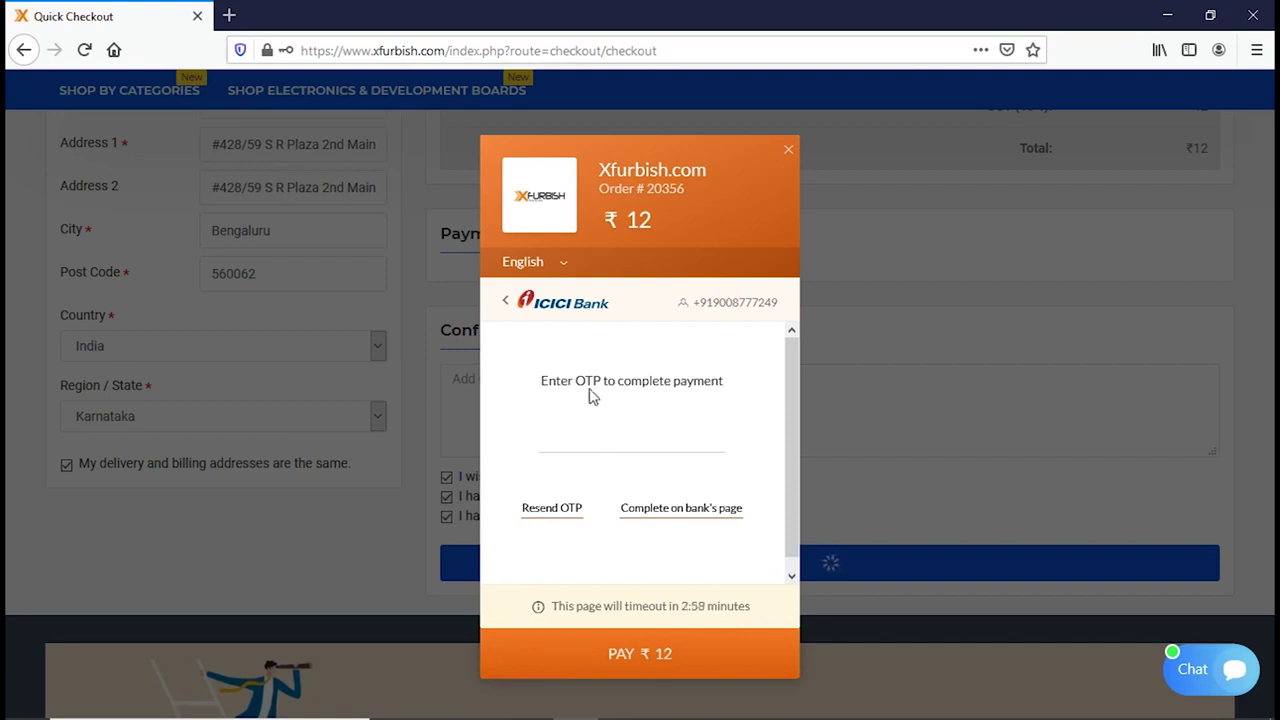
left_click(620, 443)
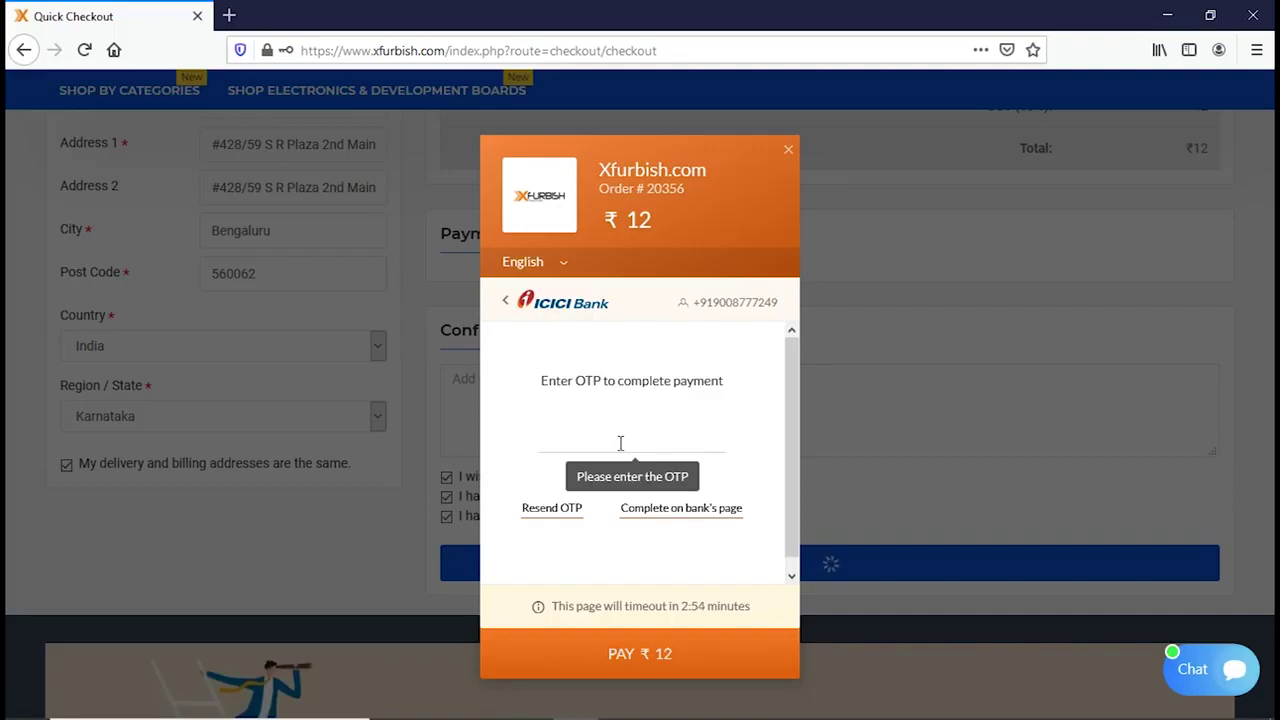
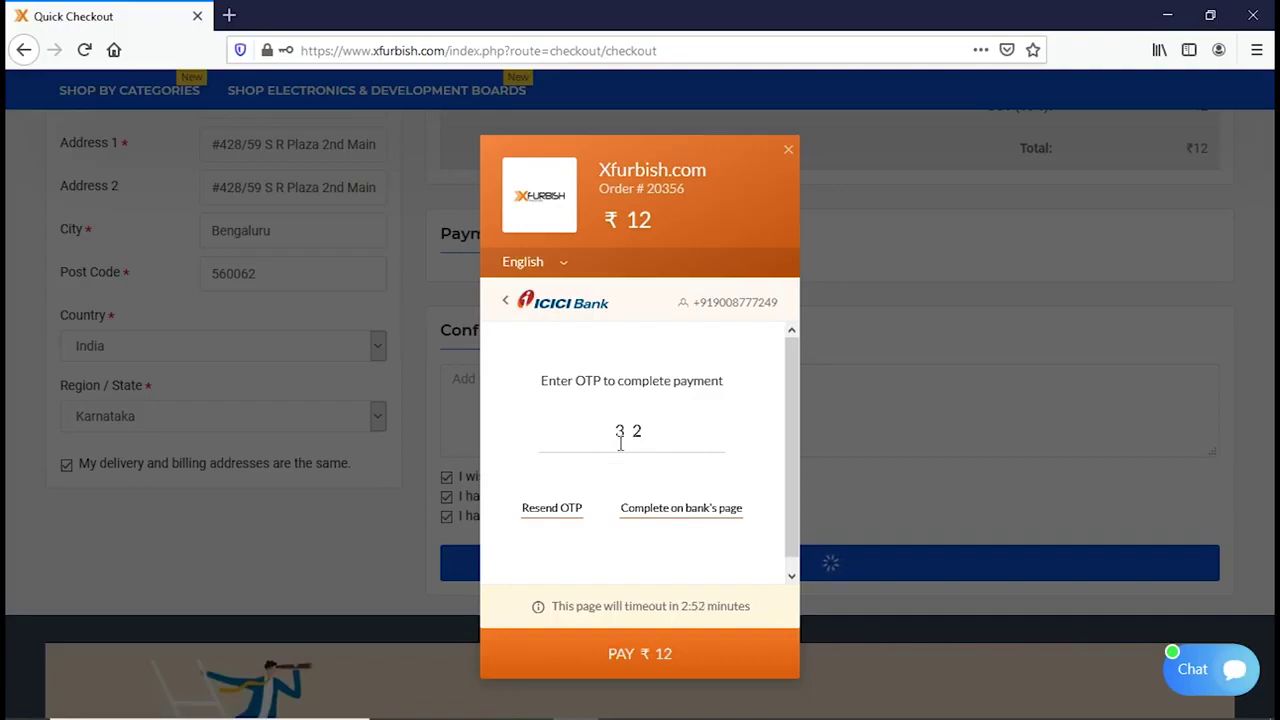
- Pay ₹12 with the OTP, decline Firefox's save-login prompt, and continue to the homepage
left_click(667, 651)
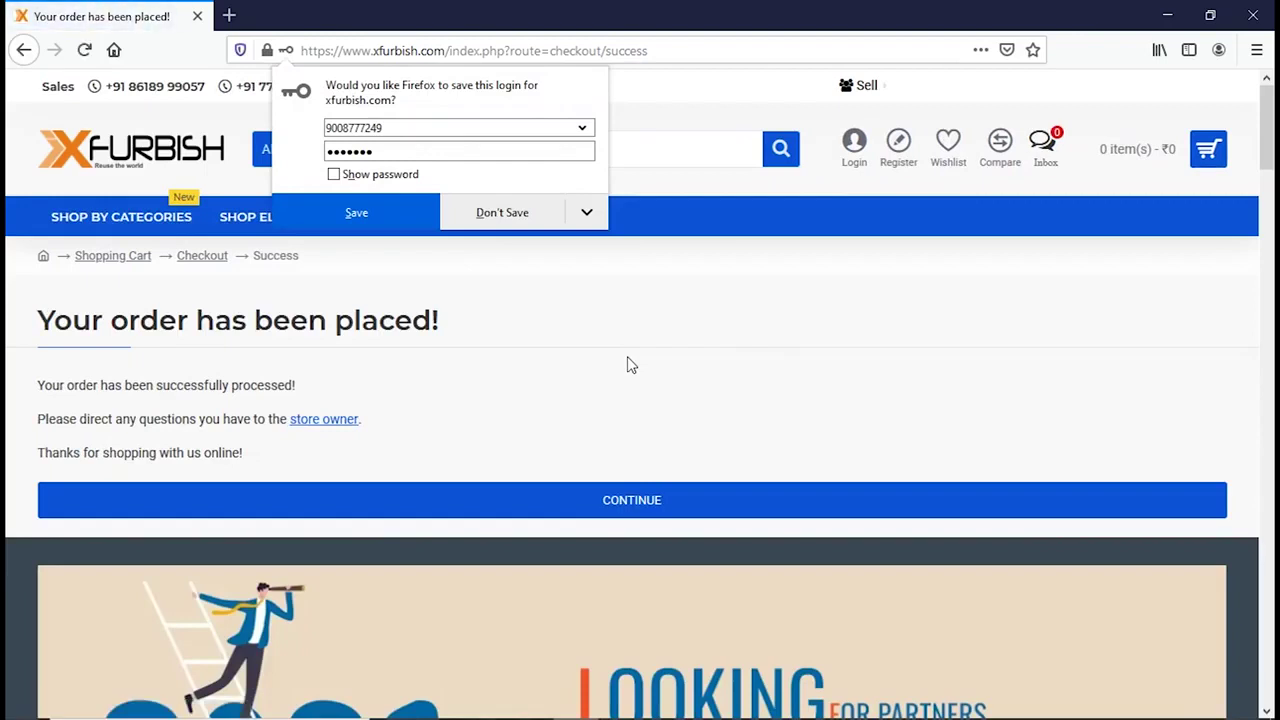
left_click(517, 212)
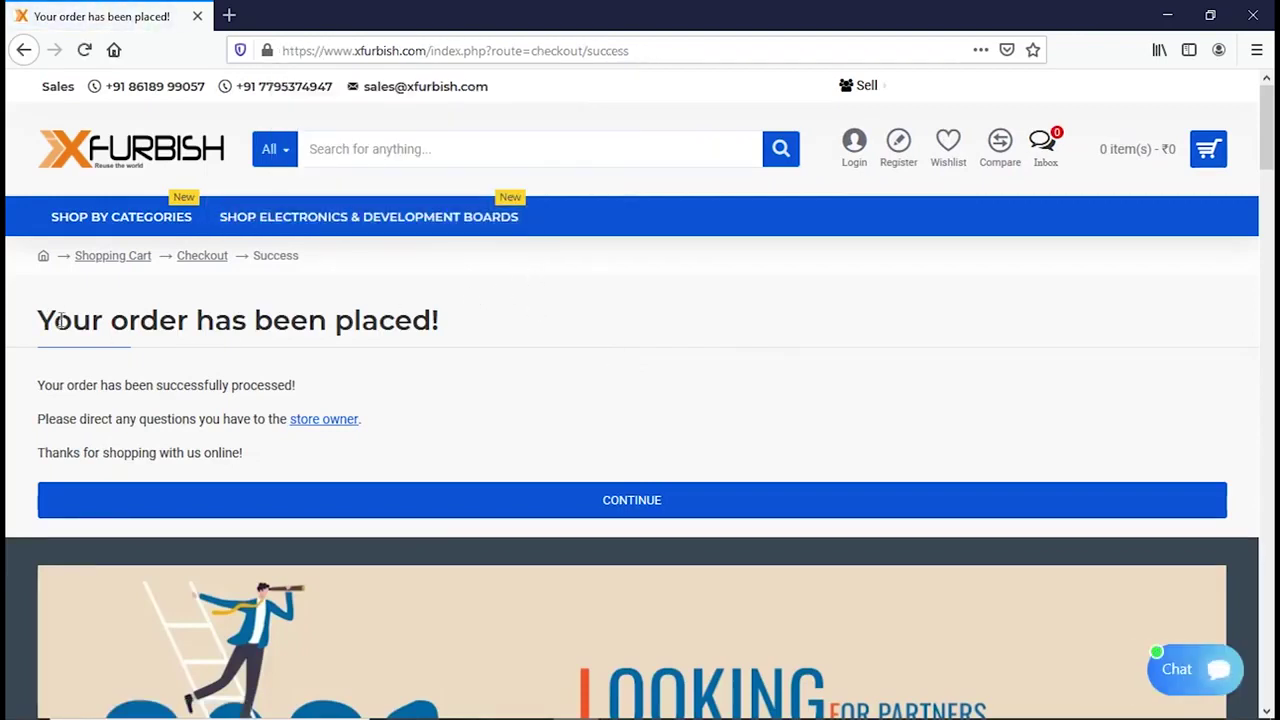
left_click_drag(40, 318, 569, 297)
left_click_drag(45, 385, 292, 385)
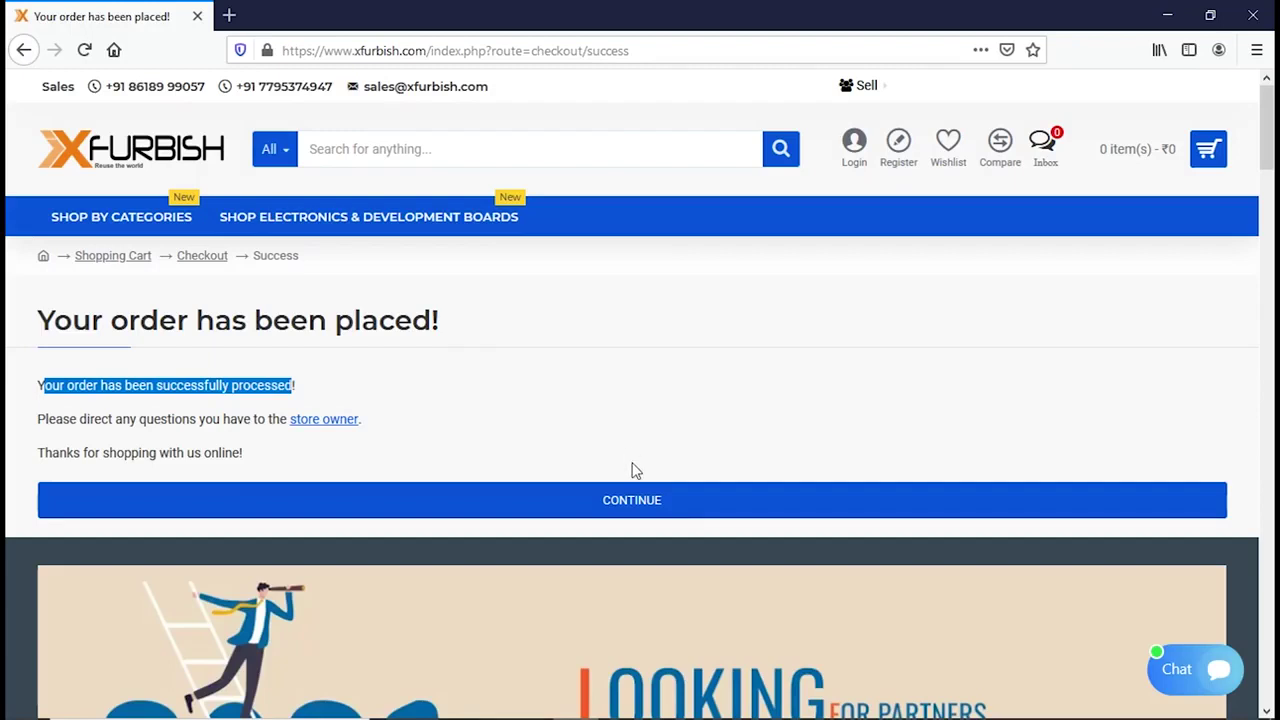
left_click(678, 510)
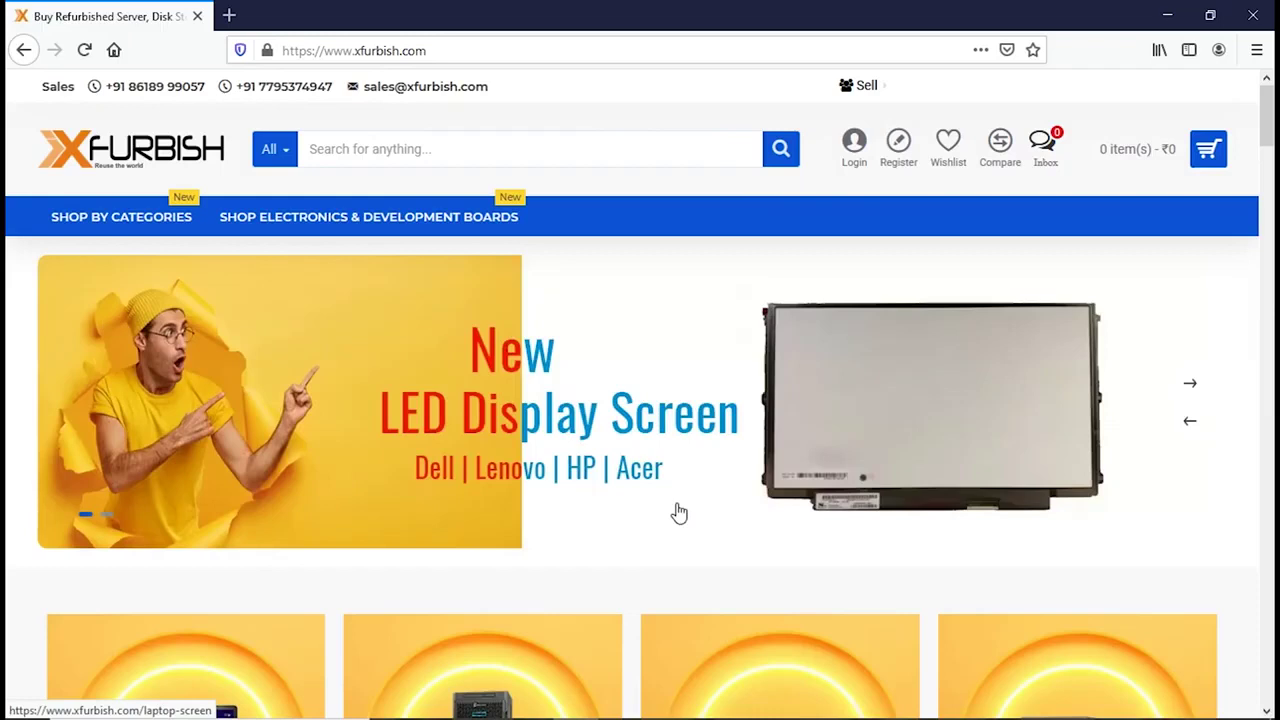
- Go through the shopping cart to the account login page
mouse_move(1192, 170)
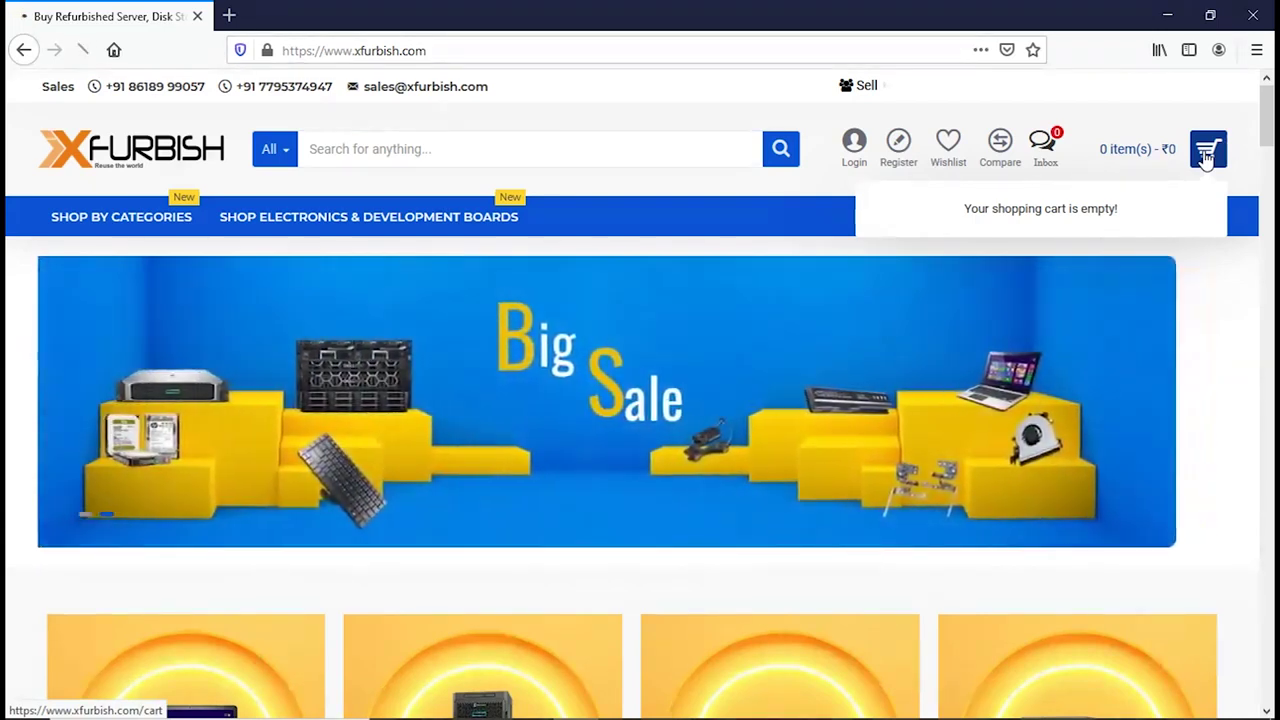
left_click(1207, 157)
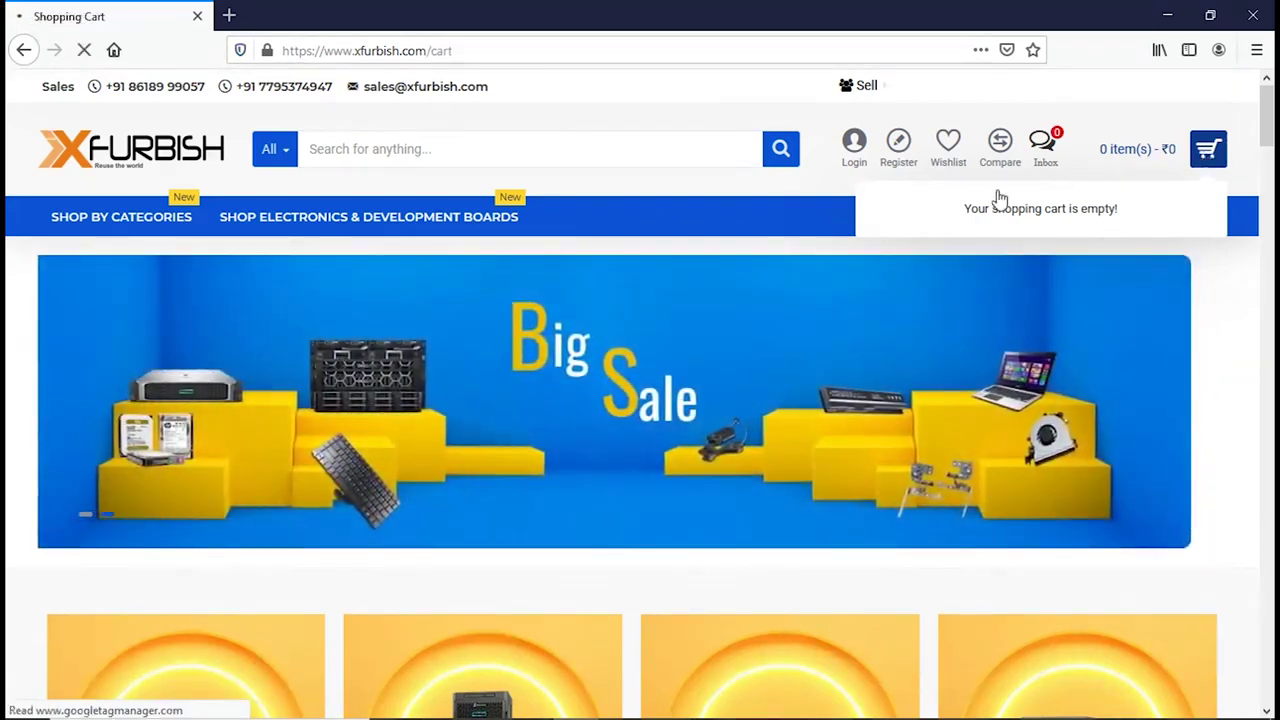
left_click(859, 154)
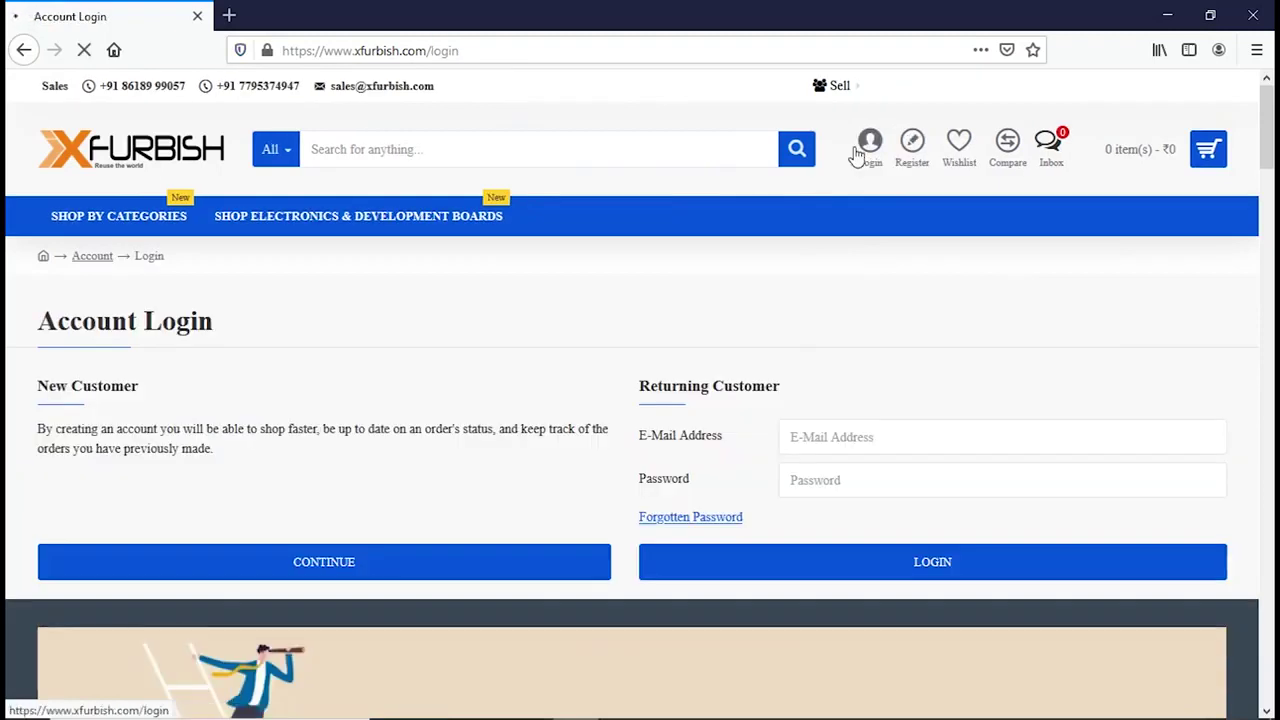
- Submit the account e-mail and password, then highlight the resulting account activation warning
left_click(853, 436)
left_click(856, 480)
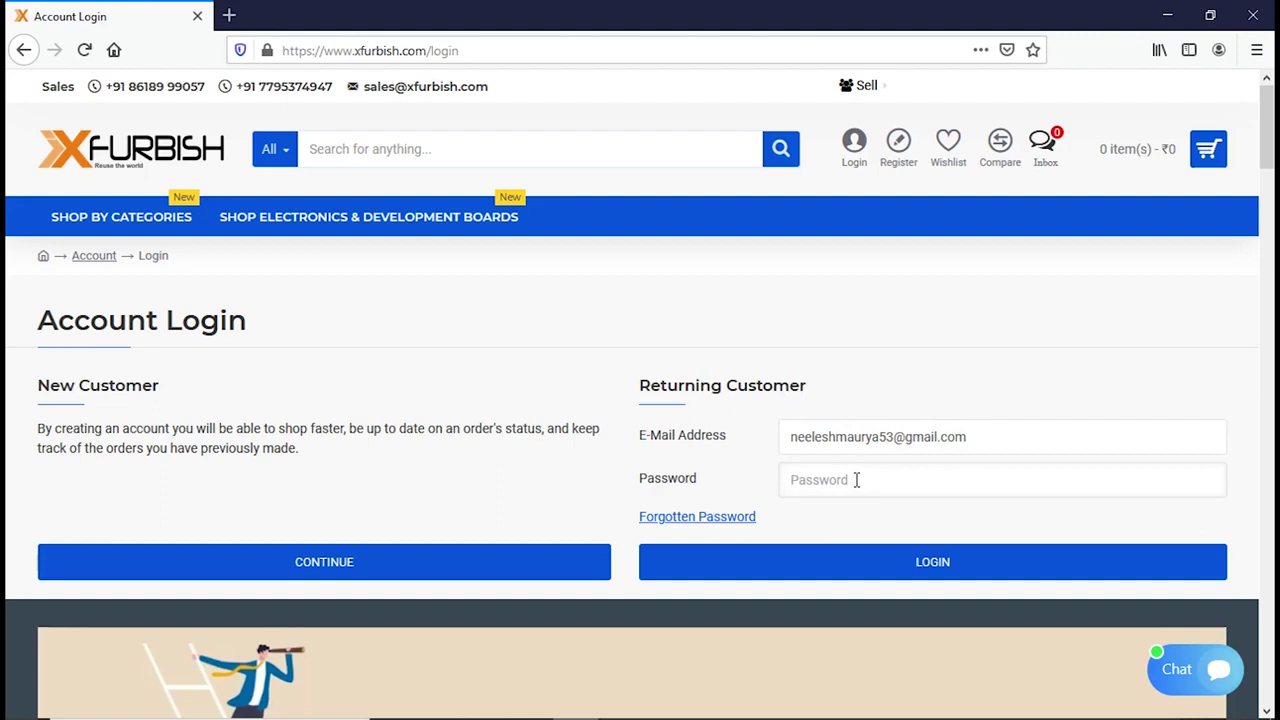
type("•••••••")
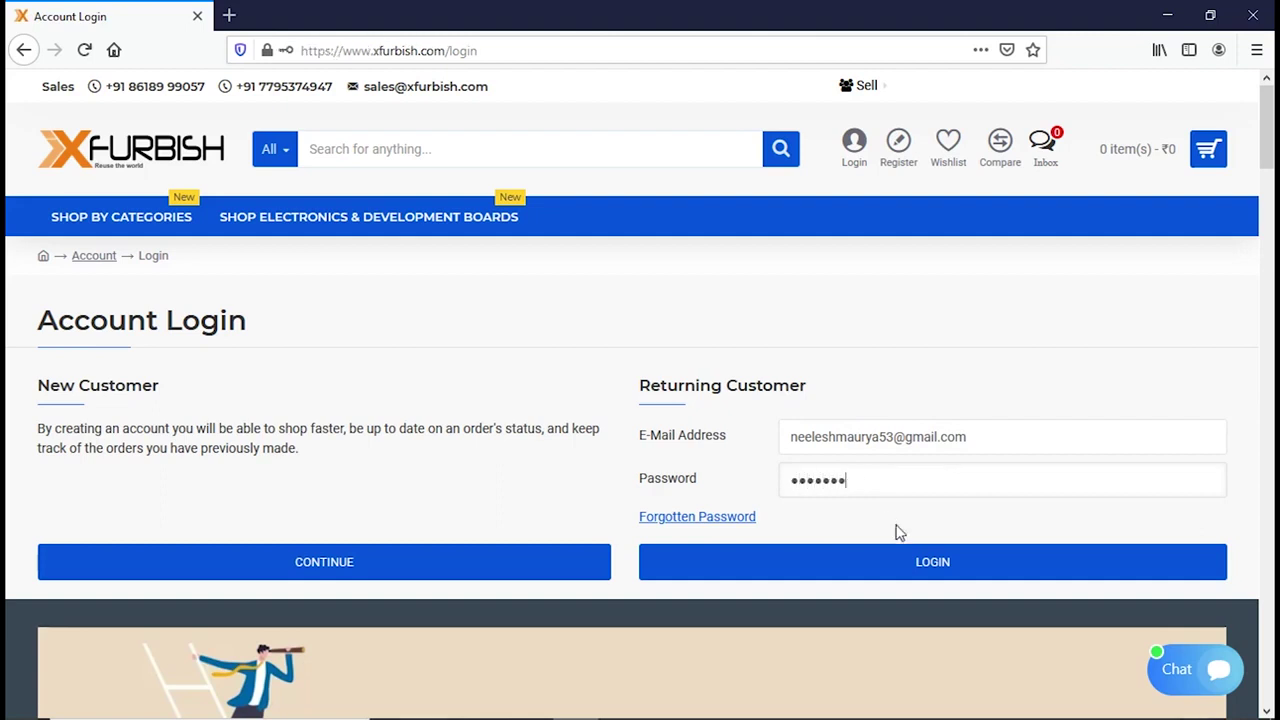
left_click(922, 562)
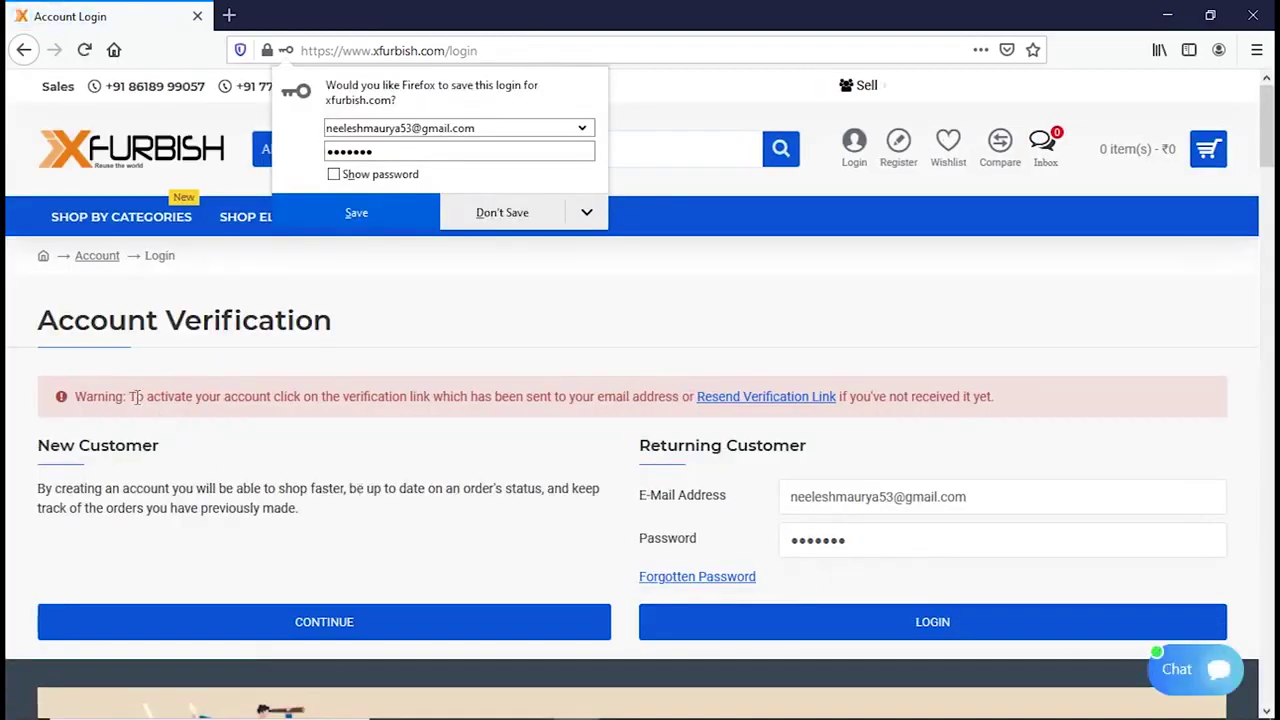
left_click_drag(130, 397, 670, 414)
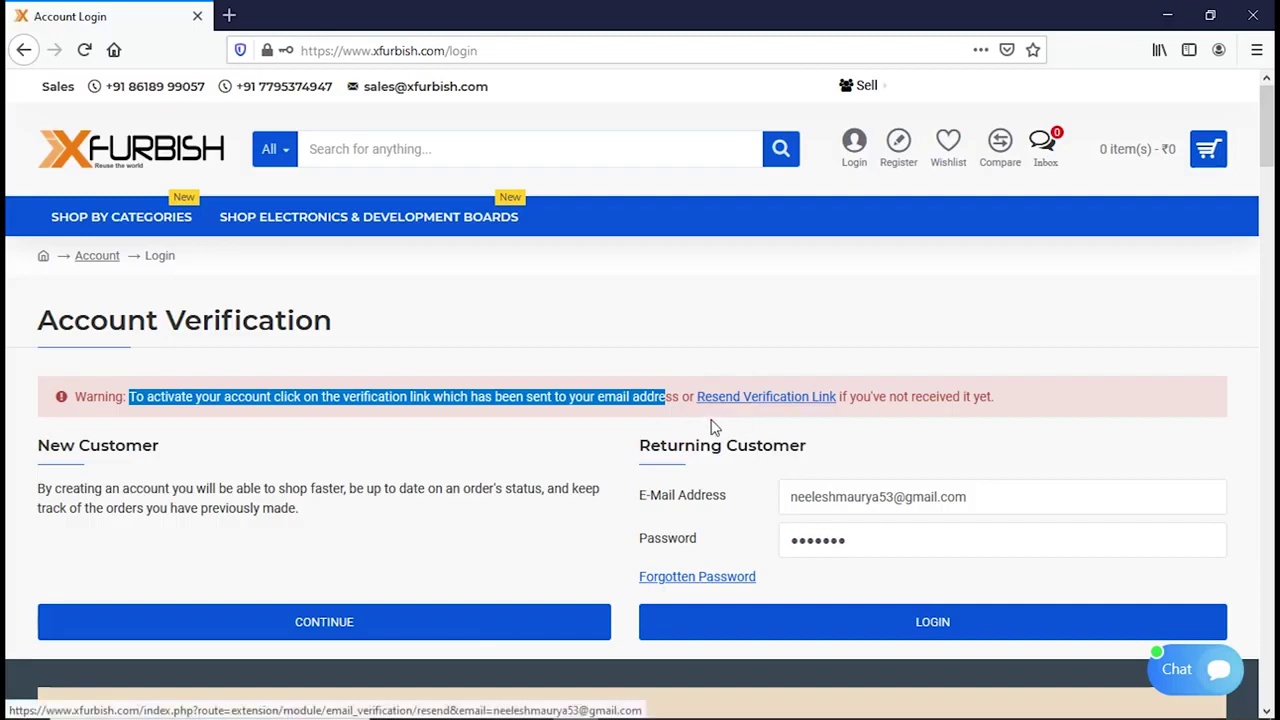
left_click(708, 427)
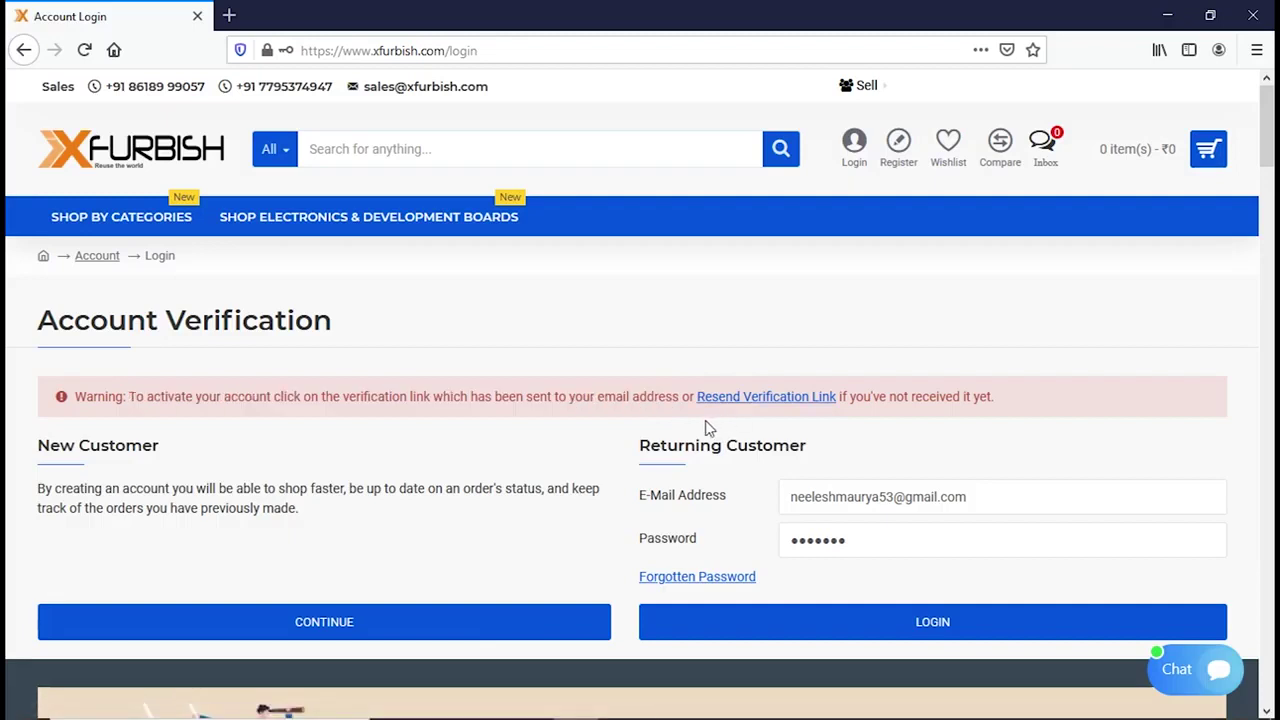